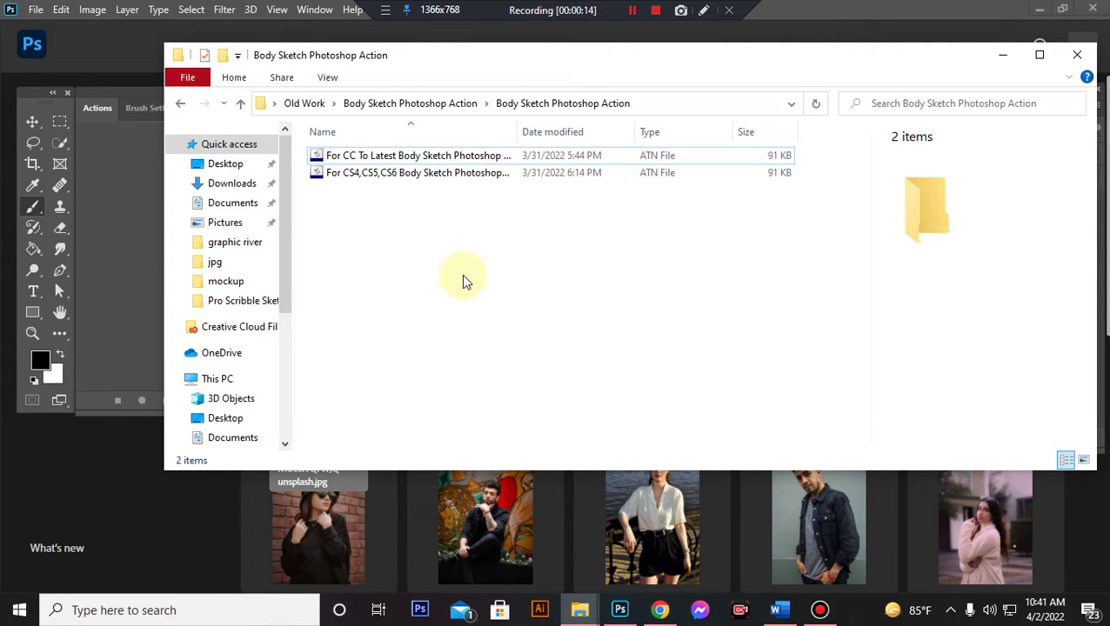
Load the For CC To Latest Body Sketch Photoshop Action file into Photoshop
{"action": "left_click", "coordinate": [377, 161]}
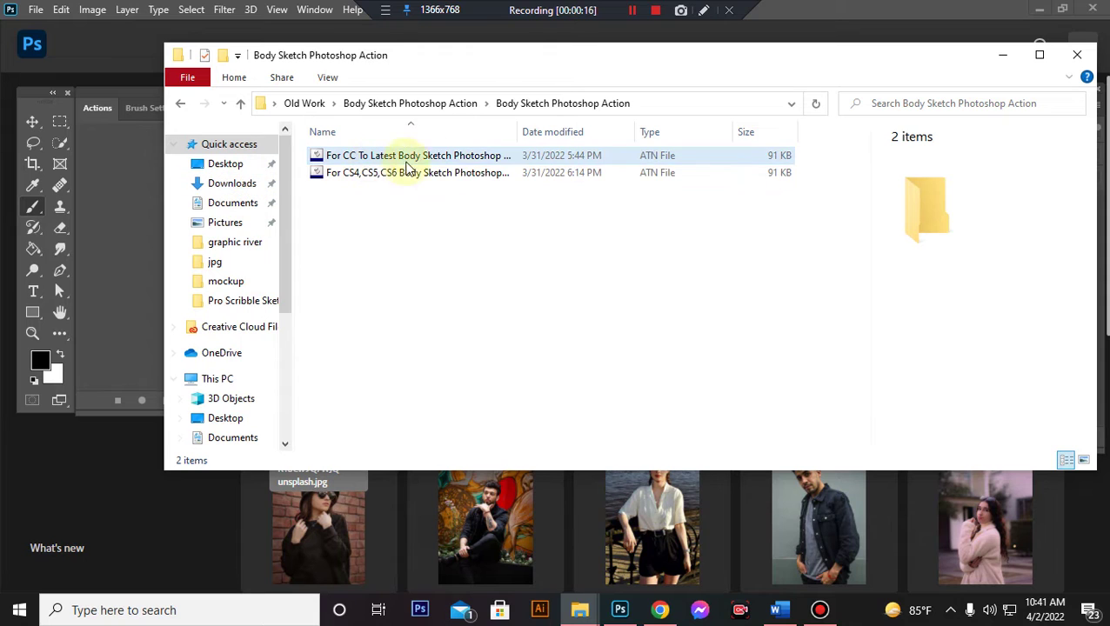
{"action": "left_click", "coordinate": [406, 167], "text": "ctrl"}
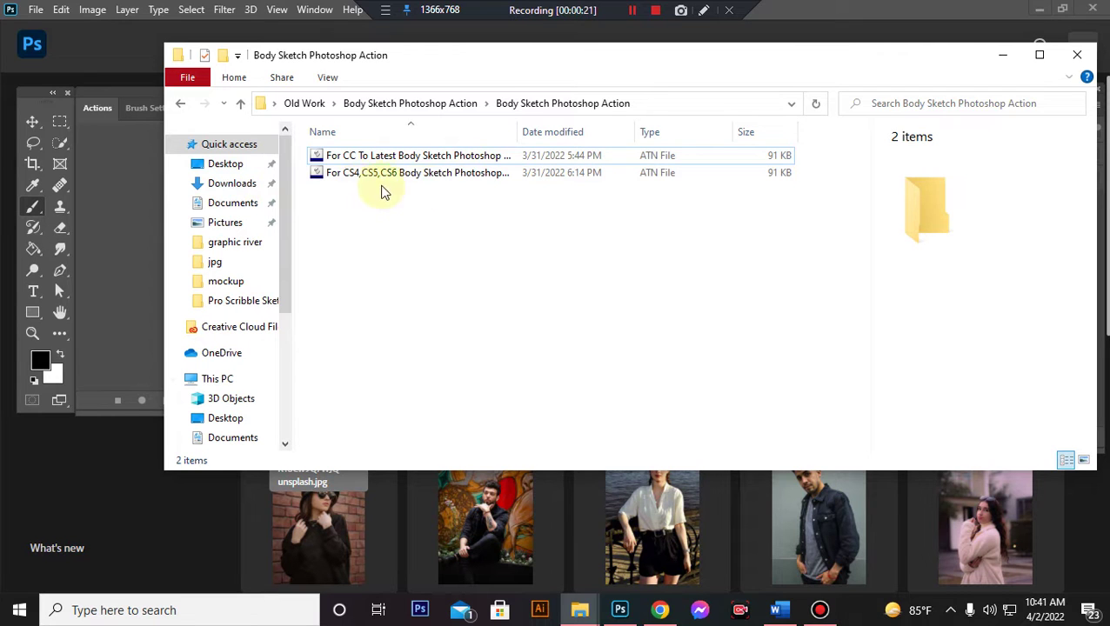
{"action": "left_click", "coordinate": [403, 158]}
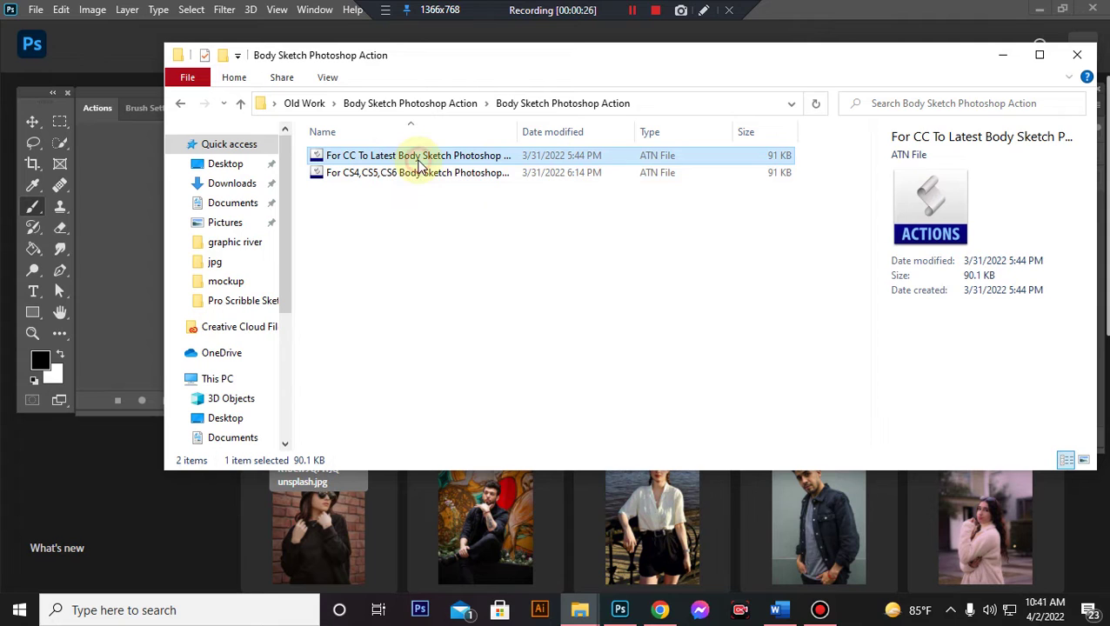
{"action": "left_click", "coordinate": [414, 158]}
{"action": "left_click", "coordinate": [426, 239]}
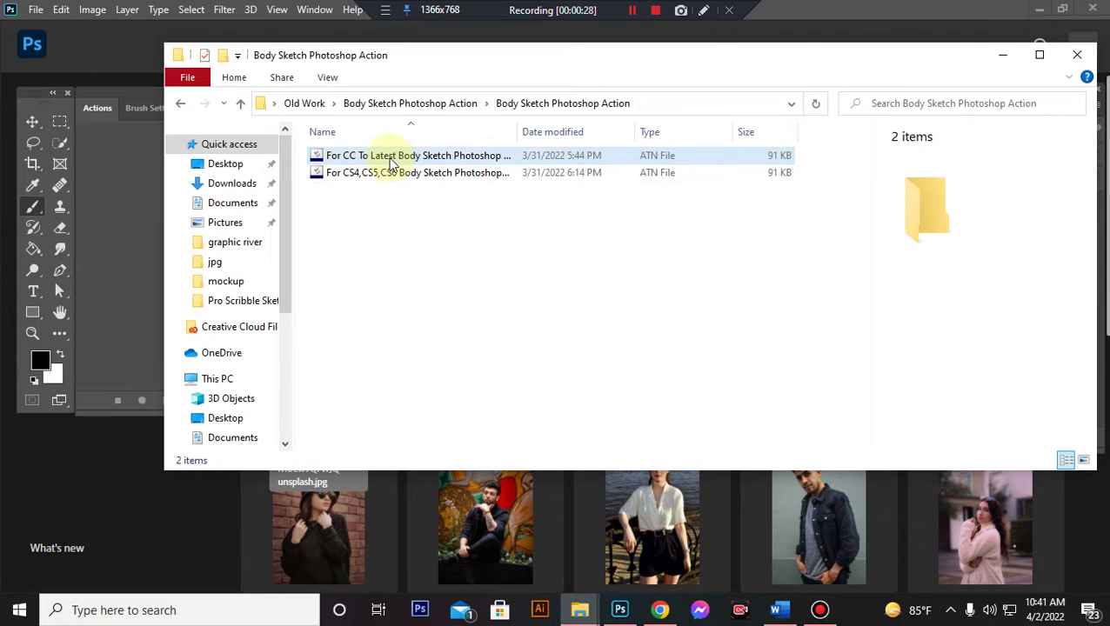
{"action": "left_click", "coordinate": [392, 158]}
{"action": "double_click", "coordinate": [389, 160]}
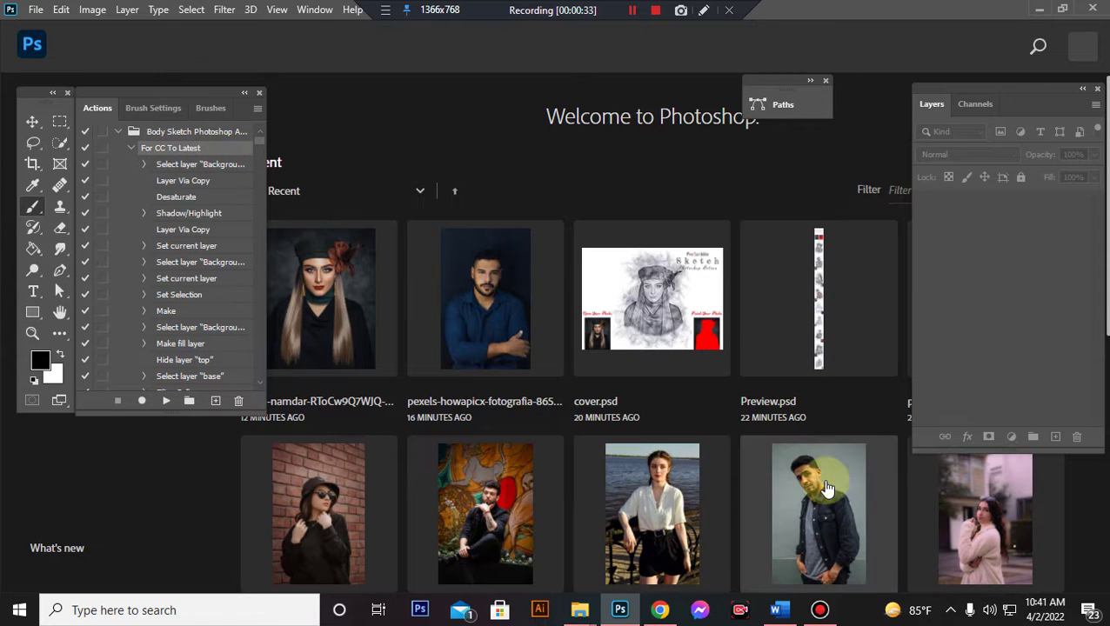
Open the photo of the man in the white tank top from folder 97 in Photoshop
{"action": "mouse_move", "coordinate": [579, 612]}
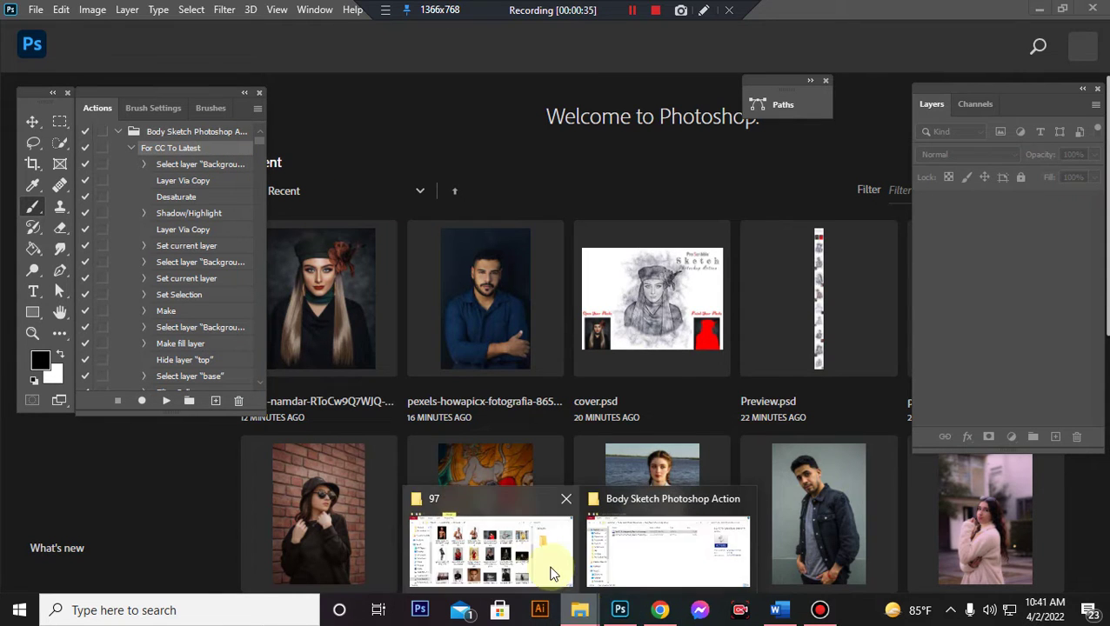
{"action": "left_click", "coordinate": [488, 549]}
{"action": "left_click_drag", "start_coordinate": [383, 253], "coordinate": [653, 59]}
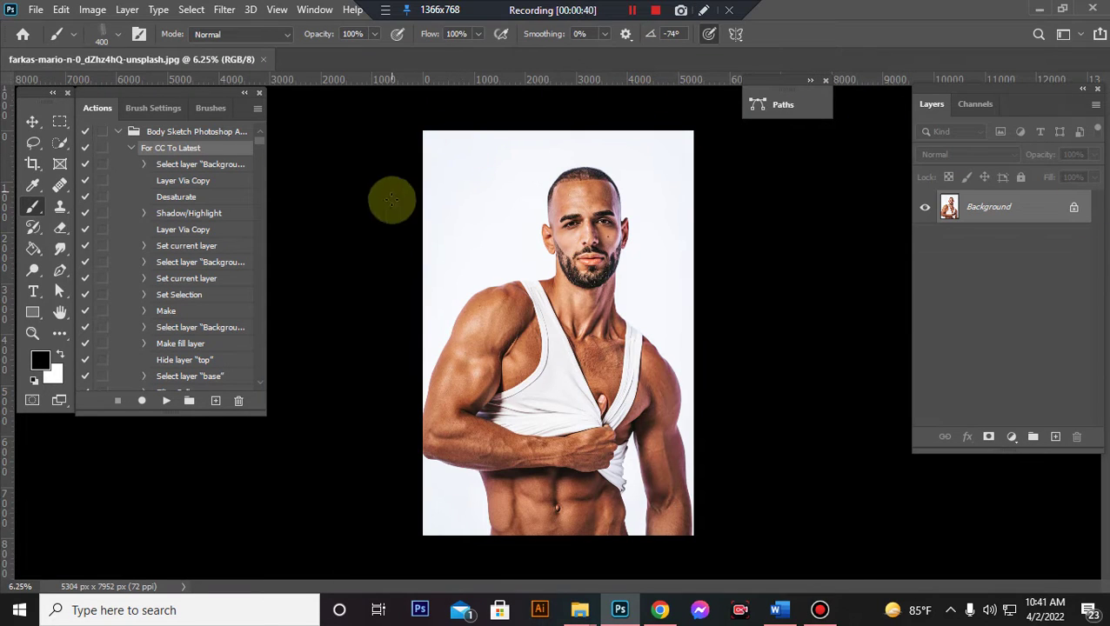
Select the man in the photo automatically with the Quick Selection tool's Select Subject command
{"action": "left_click", "coordinate": [32, 122]}
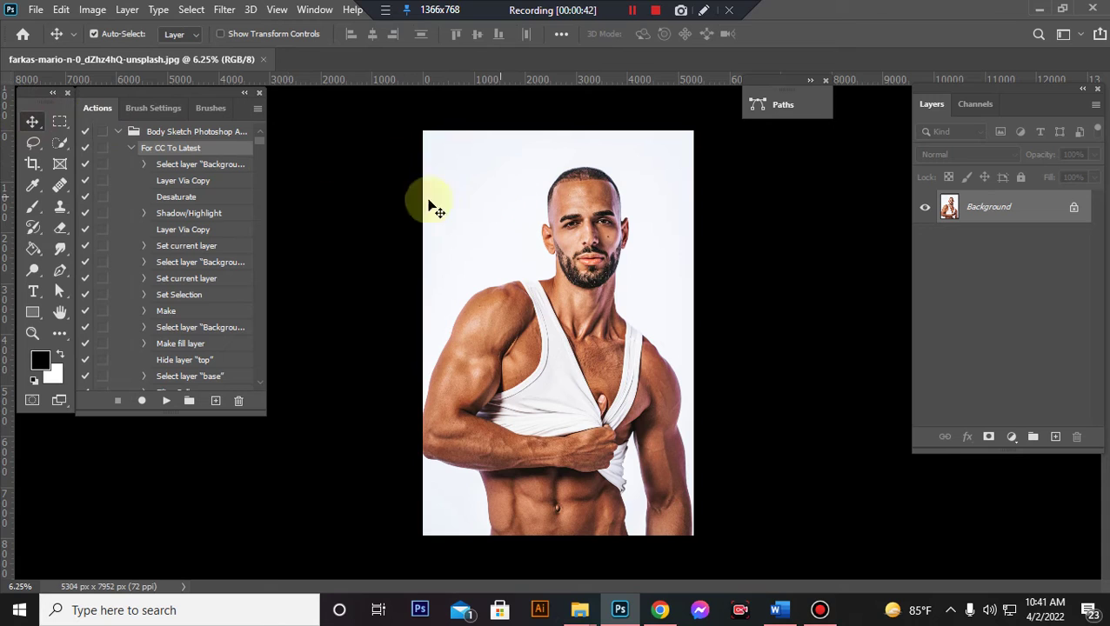
{"action": "left_click", "coordinate": [59, 143]}
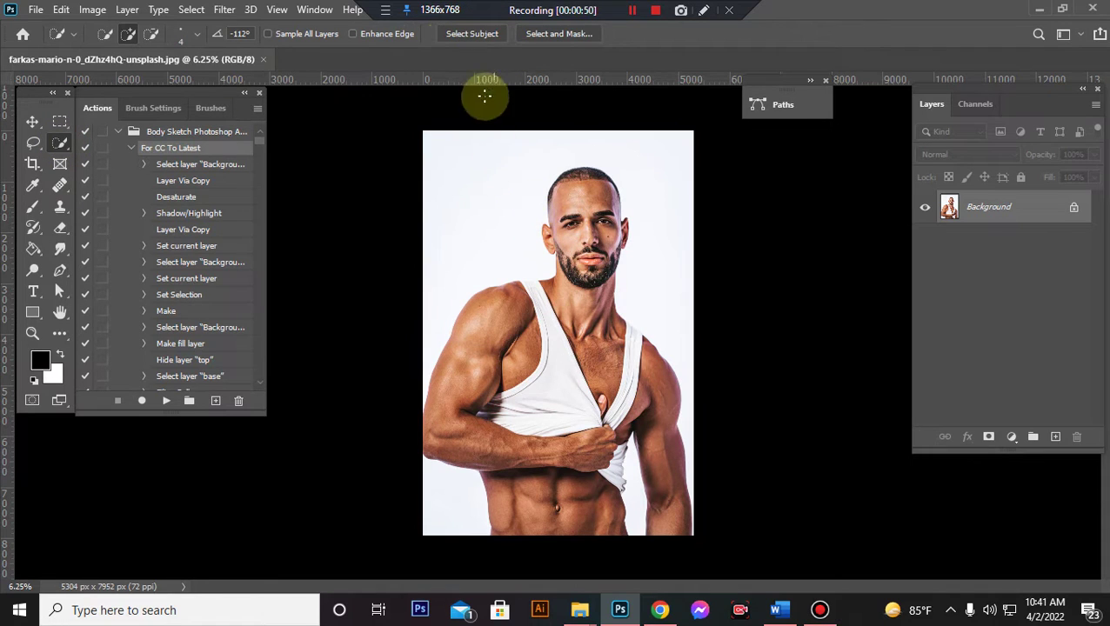
{"action": "left_click", "coordinate": [471, 35]}
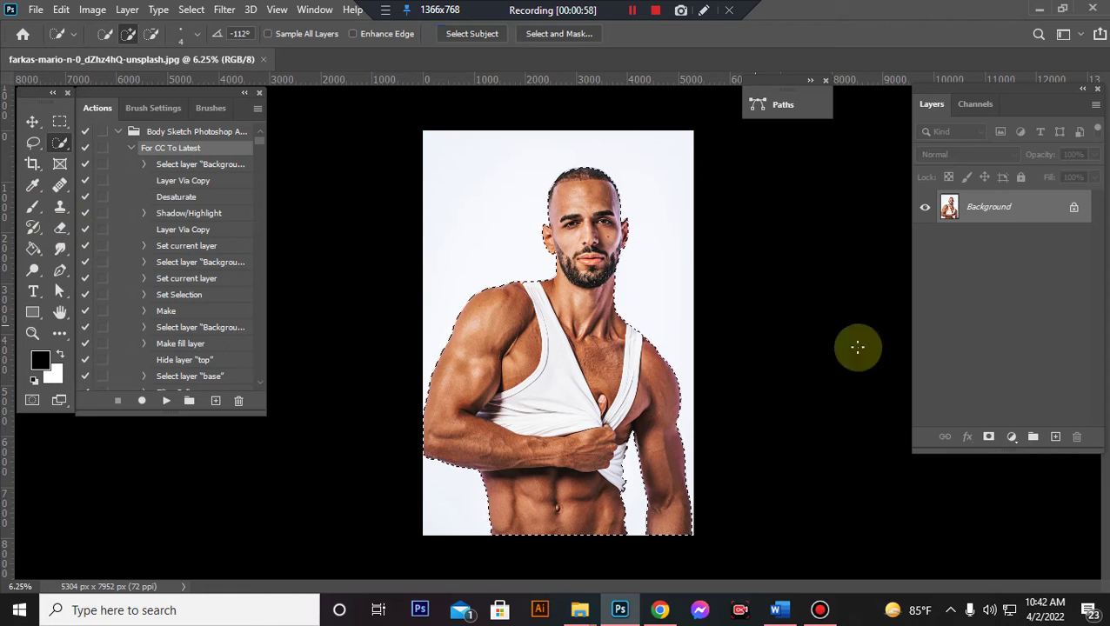
Create a new layer above the Background and name it paint
{"action": "left_click", "coordinate": [1054, 437]}
{"action": "double_click", "coordinate": [982, 206]}
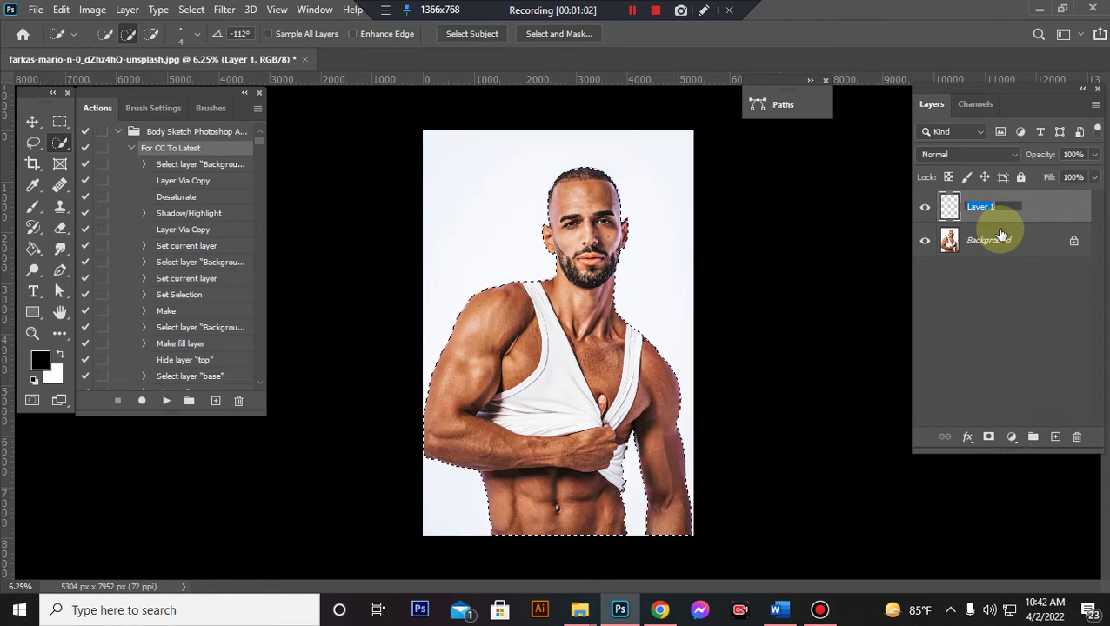
{"action": "type", "text": "paint"}
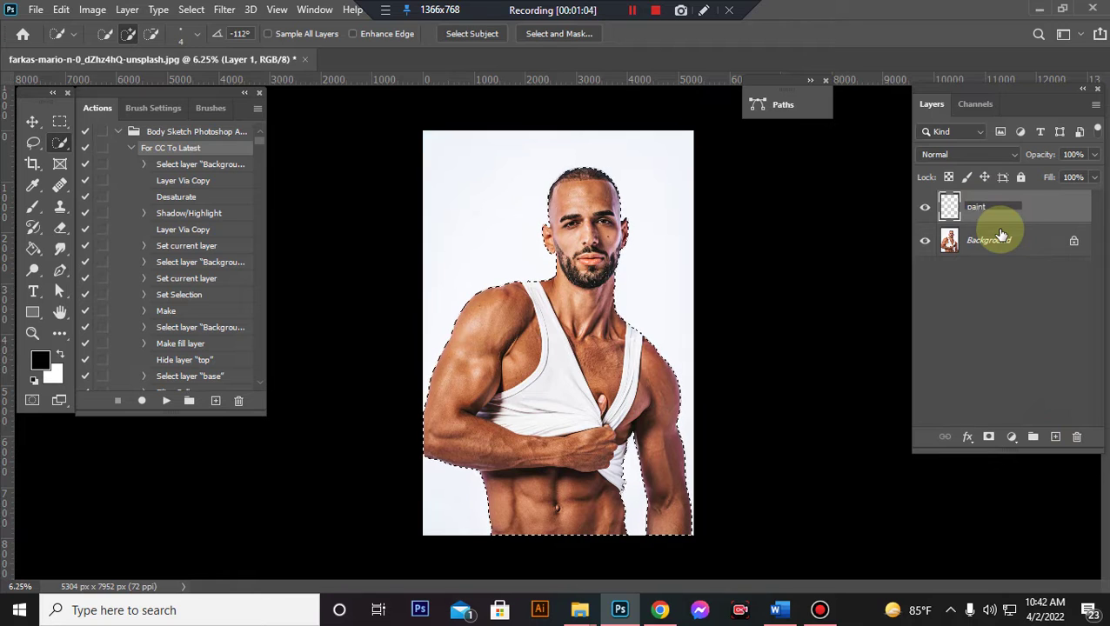
{"action": "left_click", "coordinate": [1043, 213]}
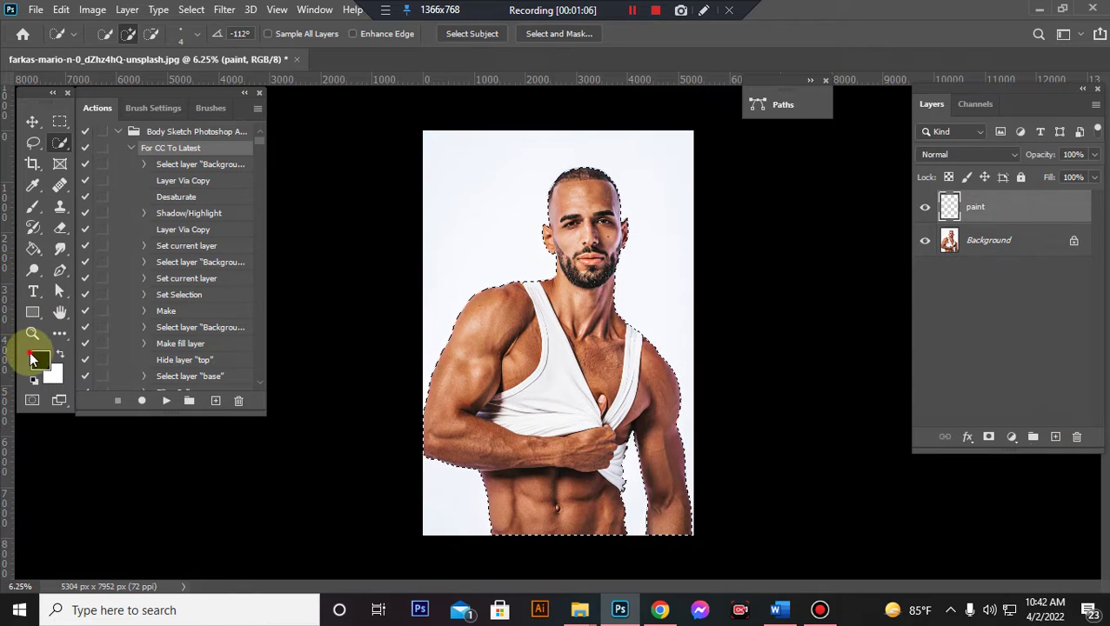
Set the foreground color to red (ff0000) and fill the selected man with it on the paint layer
{"action": "left_click", "coordinate": [42, 362]}
{"action": "left_click", "coordinate": [228, 99]}
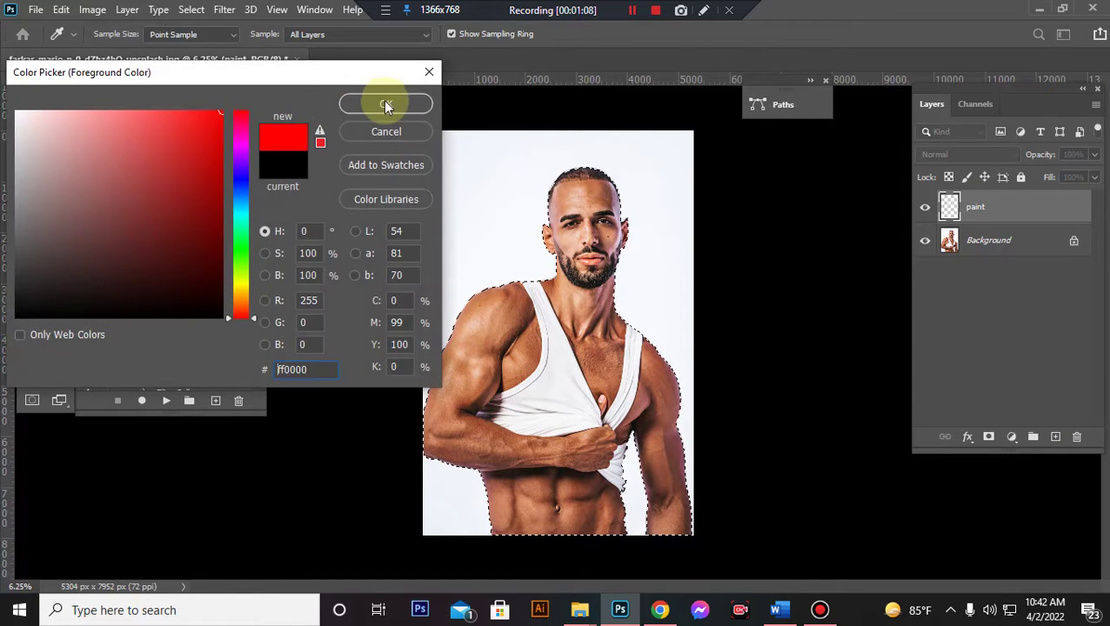
{"action": "left_click", "coordinate": [384, 105]}
{"action": "left_click", "coordinate": [41, 253]}
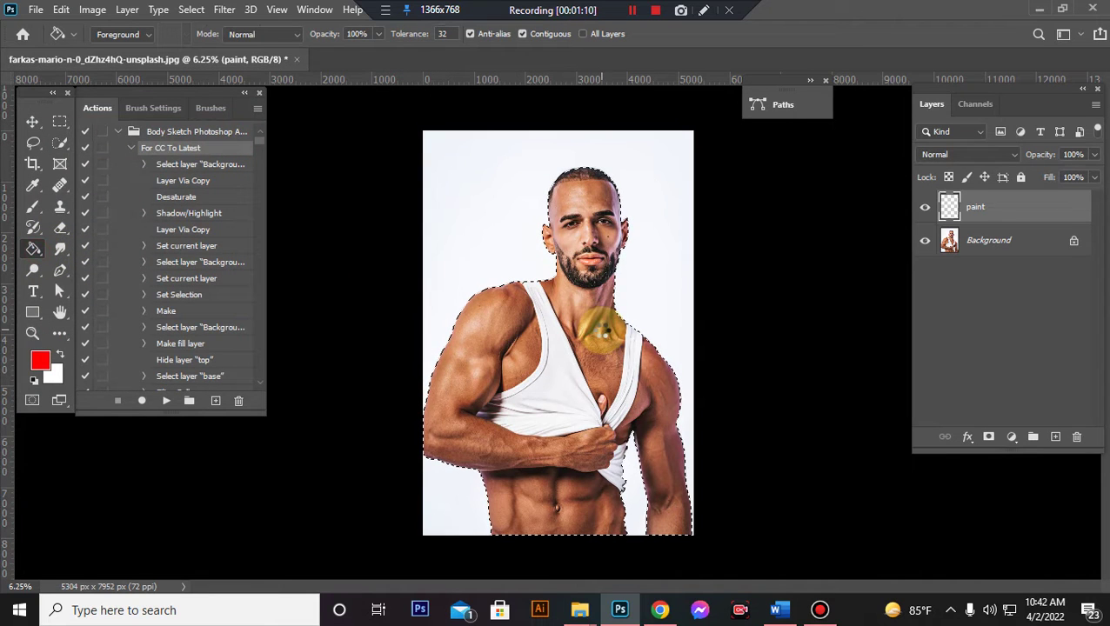
{"action": "left_click", "coordinate": [602, 330]}
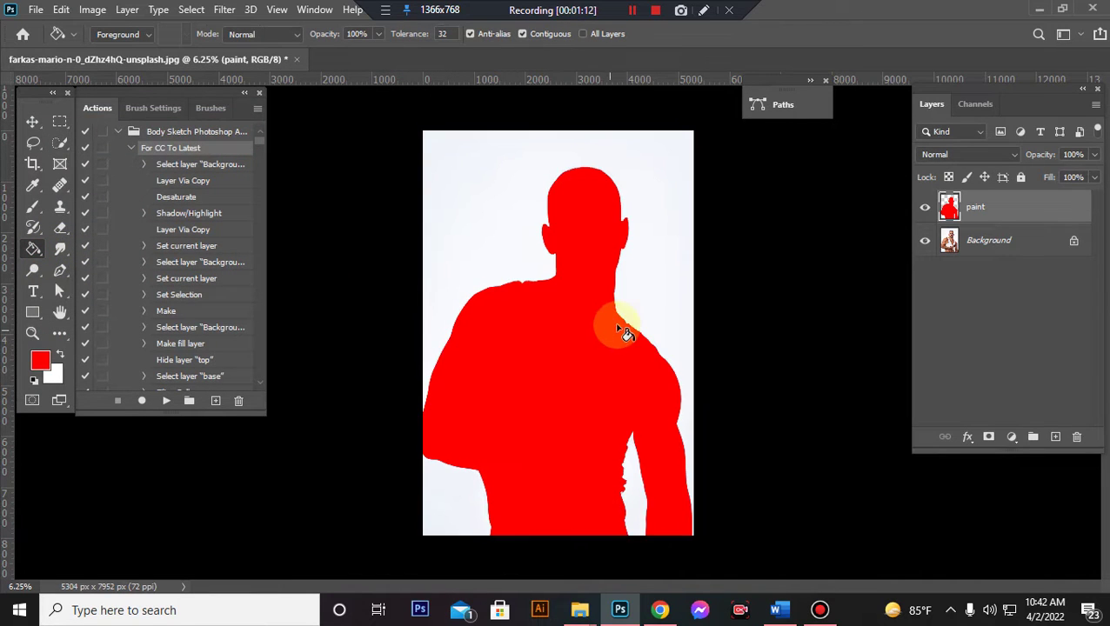
{"action": "left_click", "coordinate": [32, 122]}
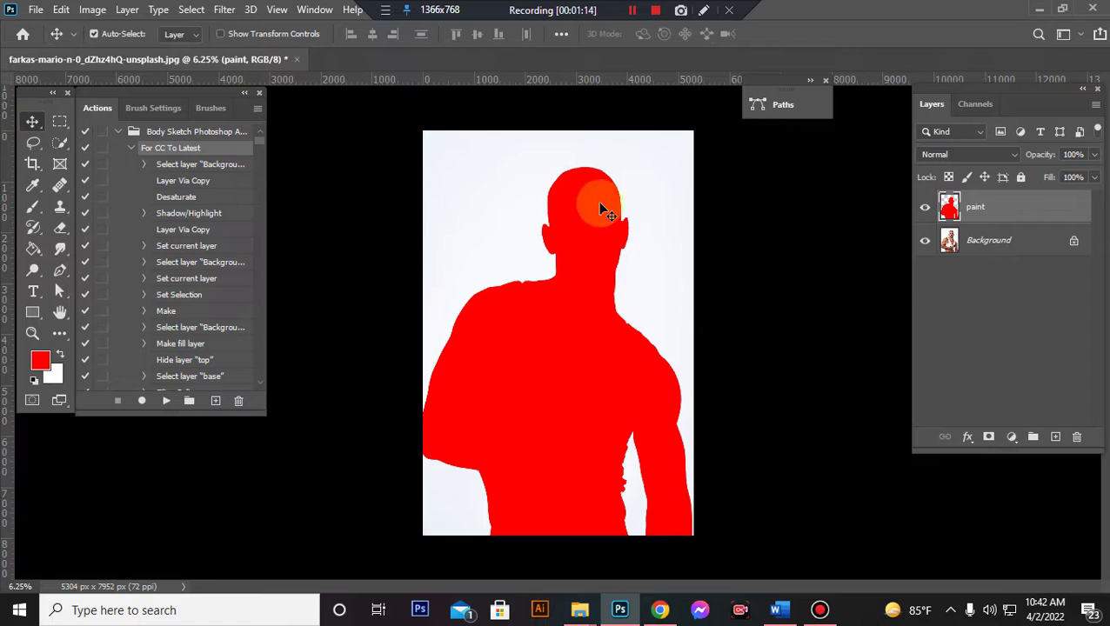
Resize the image to a width of 2000 pixels, keeping its proportions
{"action": "left_click", "coordinate": [92, 9]}
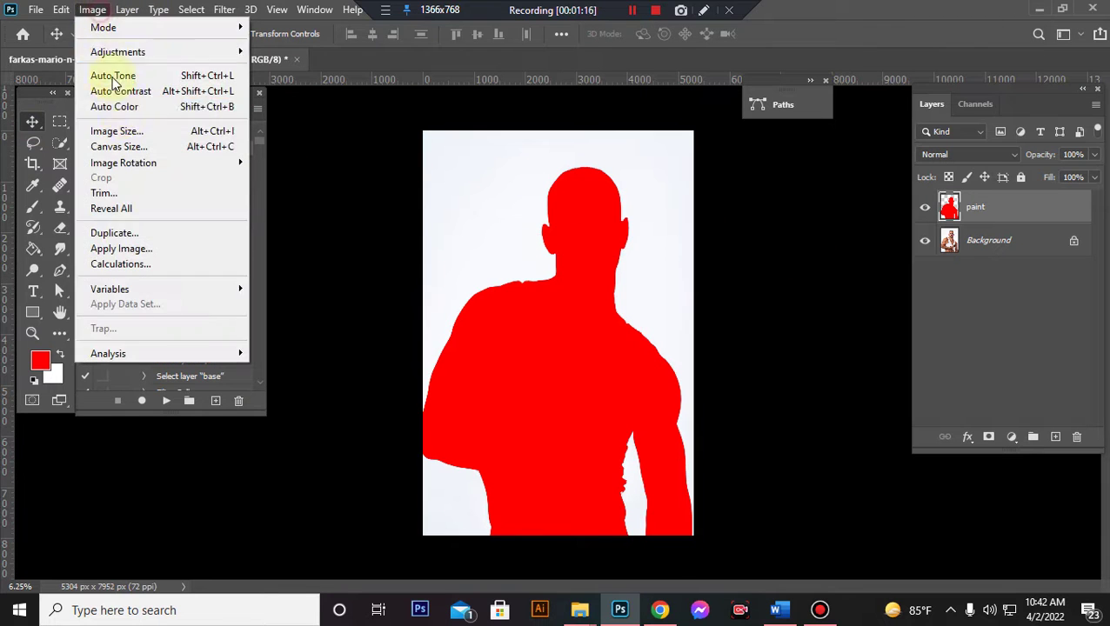
{"action": "left_click", "coordinate": [111, 131]}
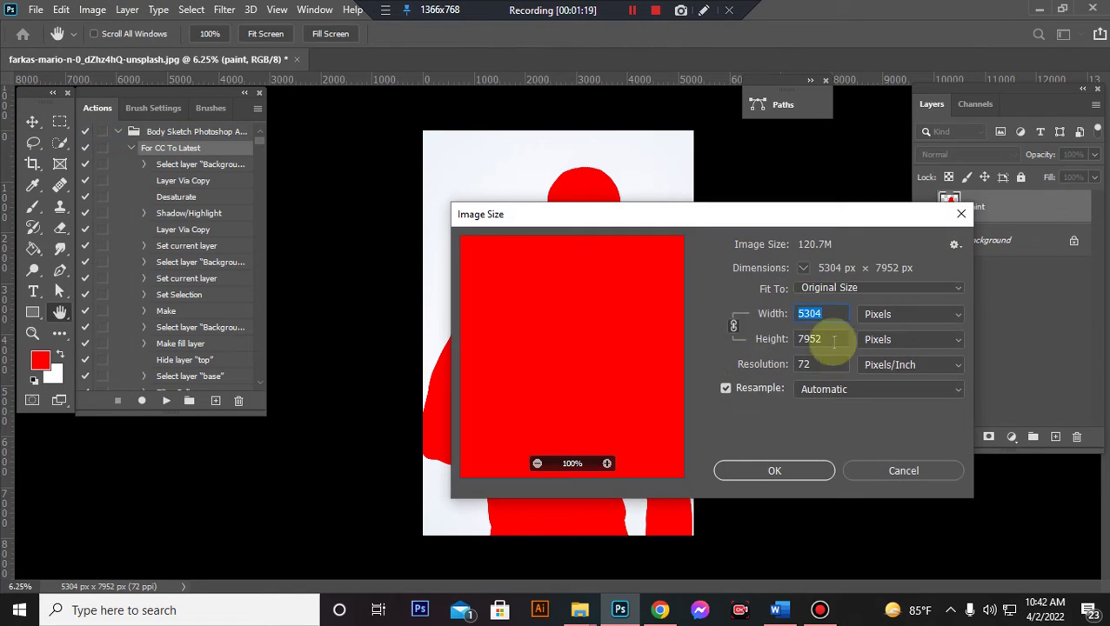
{"action": "type", "text": "200"}
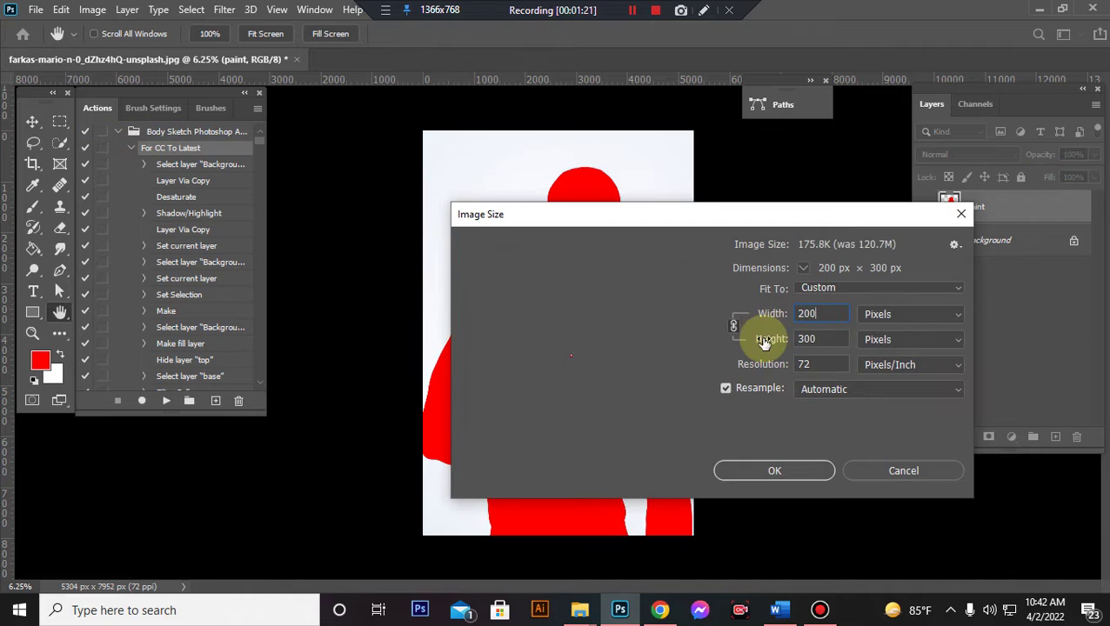
{"action": "type", "text": "0"}
{"action": "left_click", "coordinate": [789, 469]}
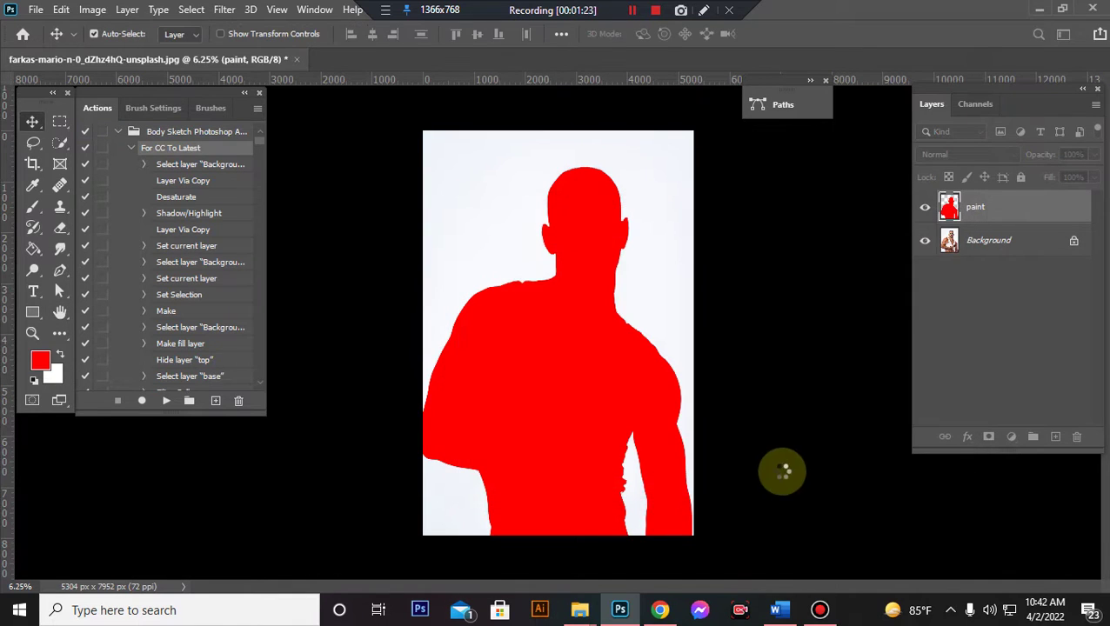
Hide the paint layer so the original photo shows
{"action": "left_click", "coordinate": [923, 210]}
{"action": "key", "text": "ctrl+plus"}
{"action": "key", "text": "ctrl+plus"}
{"action": "key", "text": "ctrl+plus"}
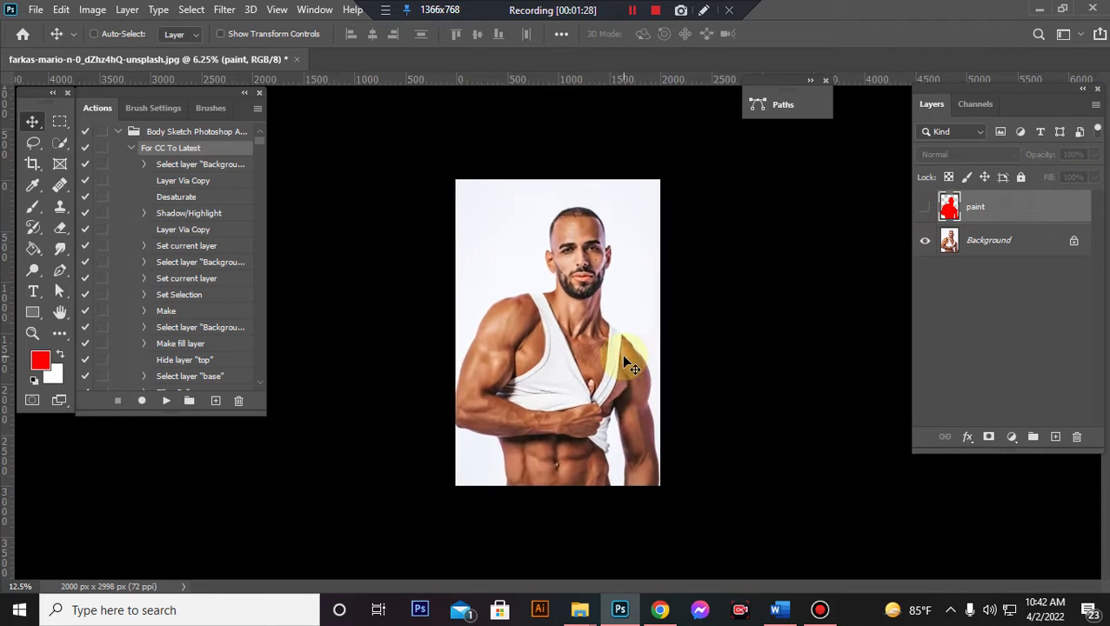
Set the foreground color to black (000000) and run the For CC To Latest action
{"action": "left_click", "coordinate": [38, 362]}
{"action": "left_click", "coordinate": [17, 316]}
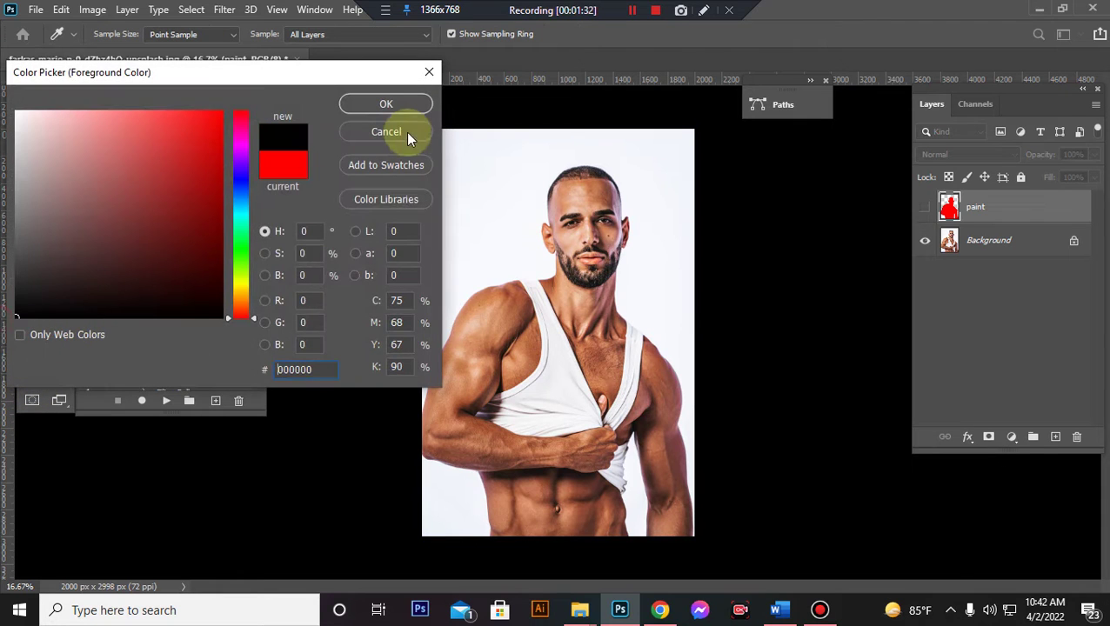
{"action": "left_click", "coordinate": [374, 103]}
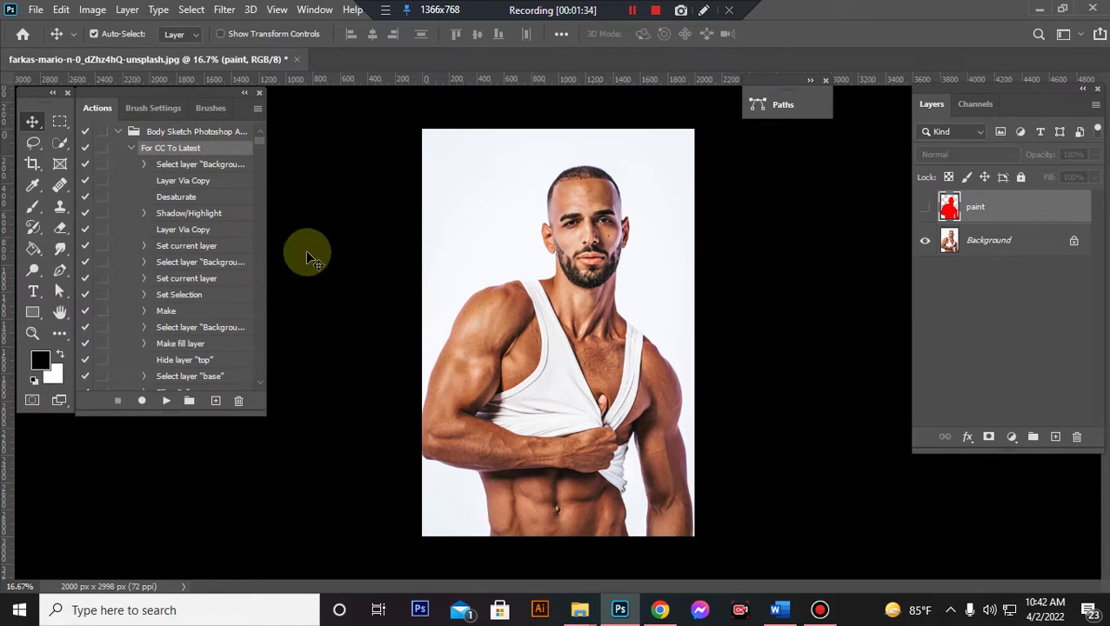
{"action": "left_click", "coordinate": [165, 400]}
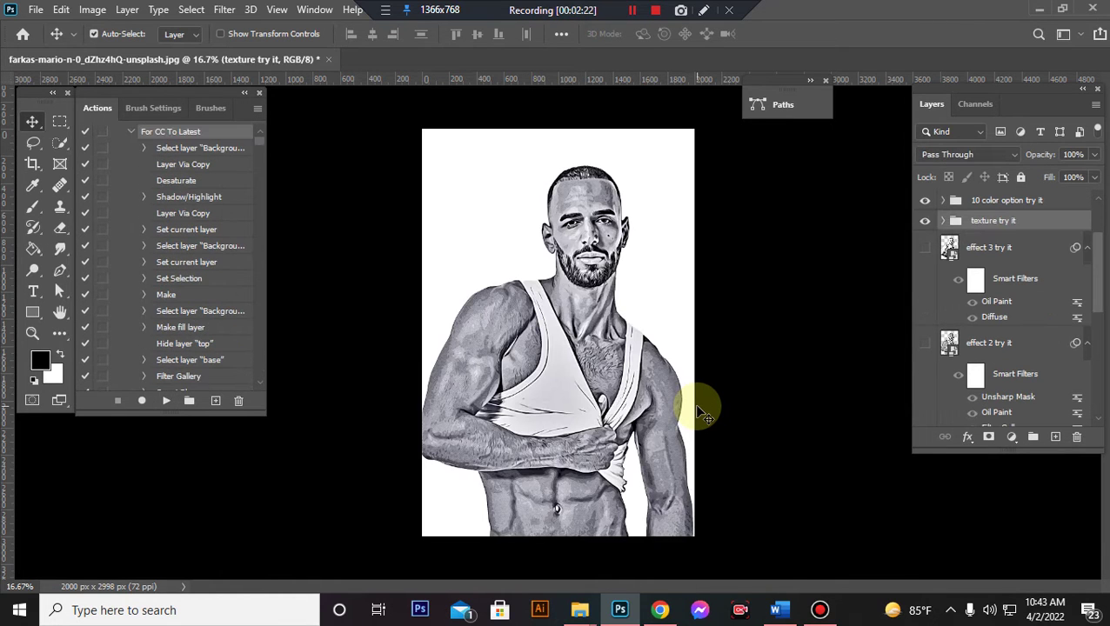
Examine the generated sketch's line and texture detail on the face, chest and arms, and the layer groups the action created
{"action": "key", "text": "ctrl+plus"}
{"action": "key", "text": "ctrl+plus"}
{"action": "key", "text": "ctrl+plus"}
{"action": "key", "text": "ctrl+plus"}
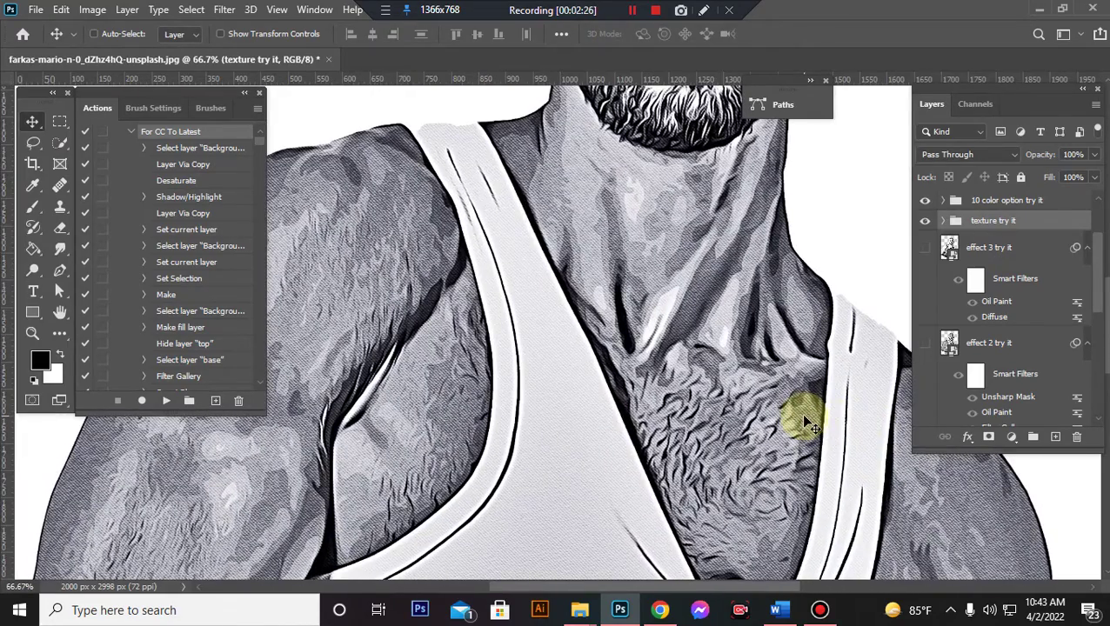
{"action": "key", "text": "ctrl+minus"}
{"action": "key", "text": "ctrl+minus"}
{"action": "key", "text": "ctrl+minus"}
{"action": "key", "text": "ctrl+plus"}
{"action": "key", "text": "ctrl+plus"}
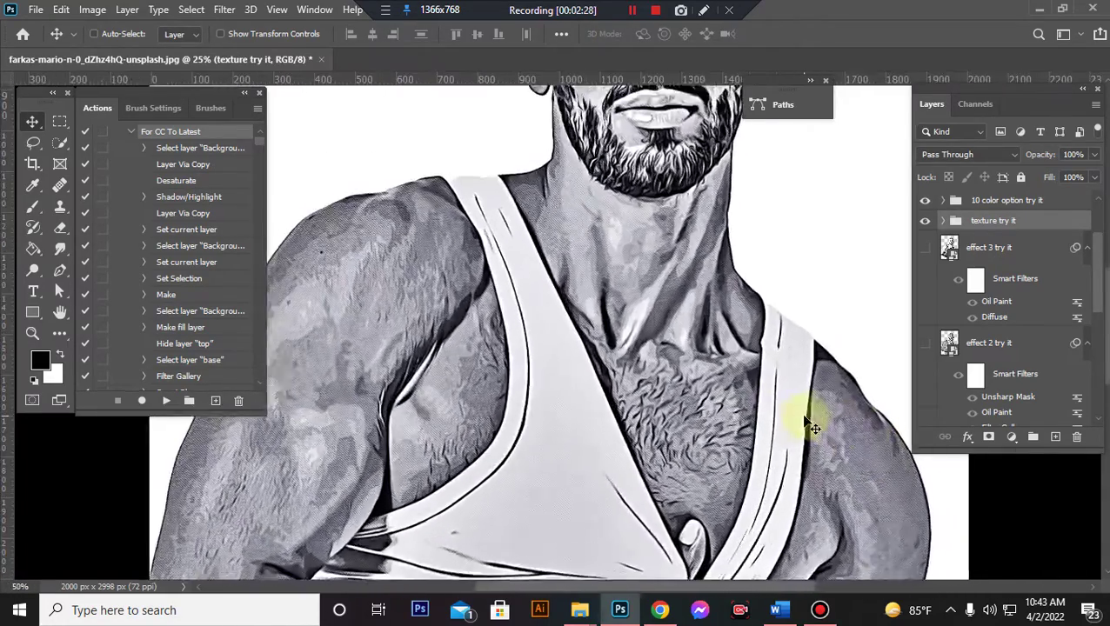
{"action": "key", "text": "ctrl+plus"}
{"action": "key", "text": "ctrl+plus"}
{"action": "key", "text": "ctrl+plus"}
{"action": "key", "text": "ctrl+plus"}
{"action": "key", "text": "ctrl+minus"}
{"action": "key", "text": "ctrl+minus"}
{"action": "key", "text": "ctrl+minus"}
{"action": "key", "text": "ctrl+minus"}
{"action": "key", "text": "ctrl+minus"}
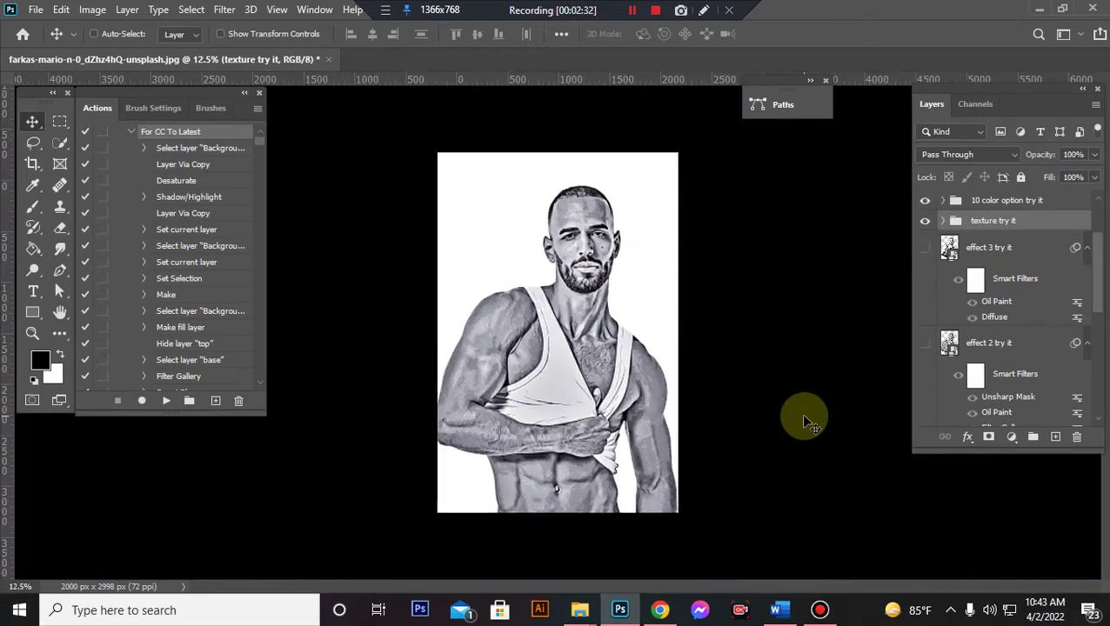
{"action": "key", "text": "ctrl+plus"}
{"action": "key", "text": "ctrl+plus"}
{"action": "key", "text": "ctrl+plus"}
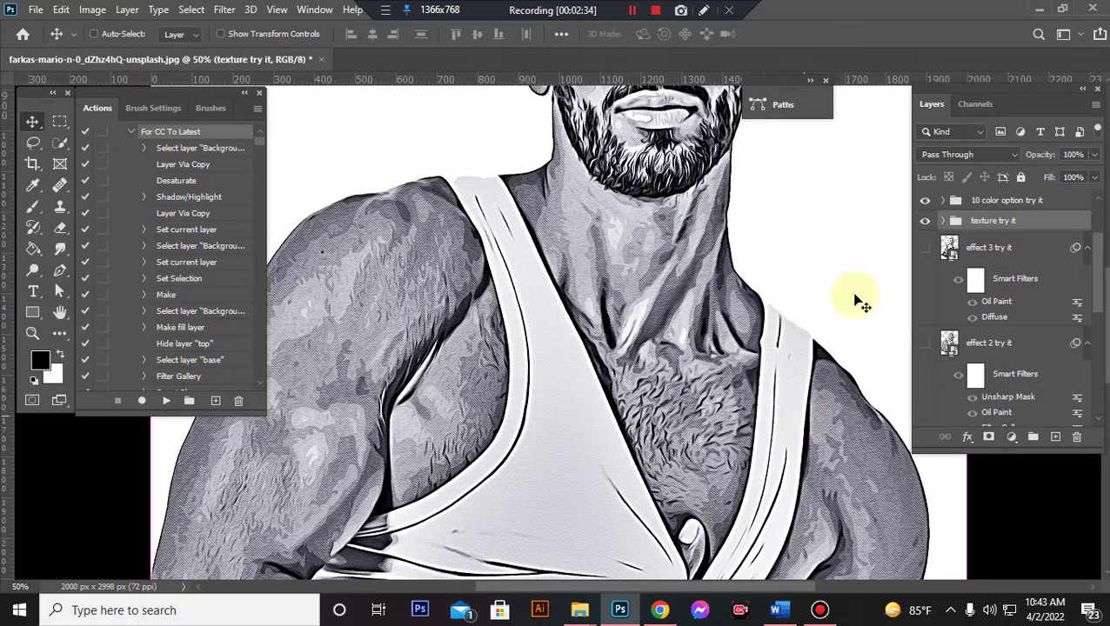
{"action": "scroll", "coordinate": [737, 391], "scroll_direction": "up", "scroll_amount": 2}
{"action": "key", "text": "ctrl+minus"}
{"action": "key", "text": "ctrl+minus"}
{"action": "key", "text": "ctrl+minus"}
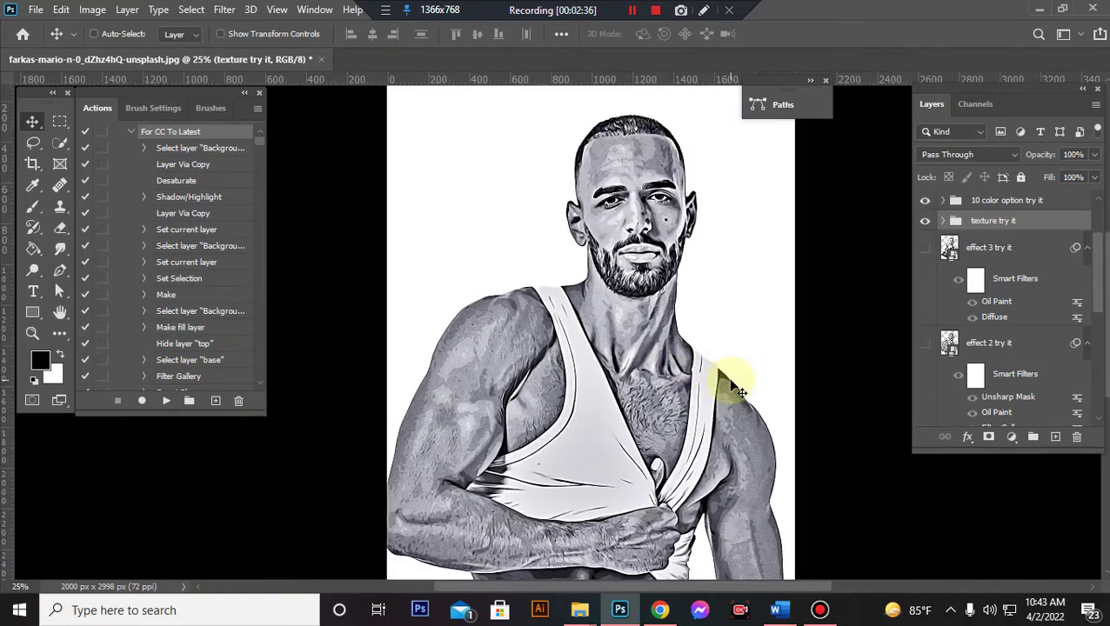
{"action": "key", "text": "ctrl+plus"}
{"action": "key", "text": "ctrl+plus"}
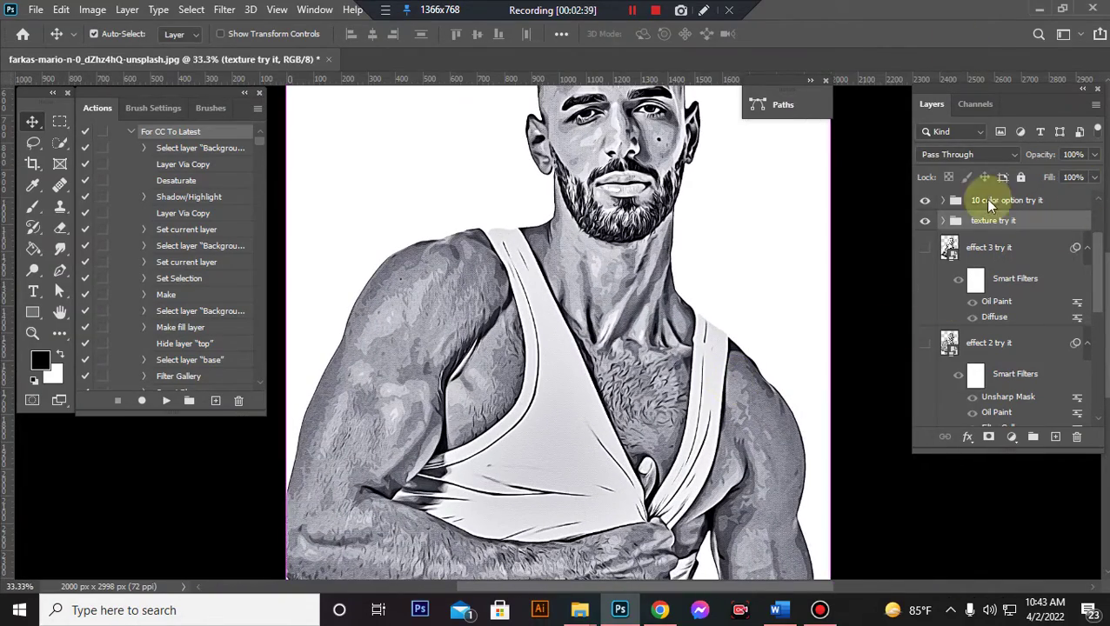
{"action": "scroll", "coordinate": [1001, 278], "scroll_direction": "up", "scroll_amount": 3}
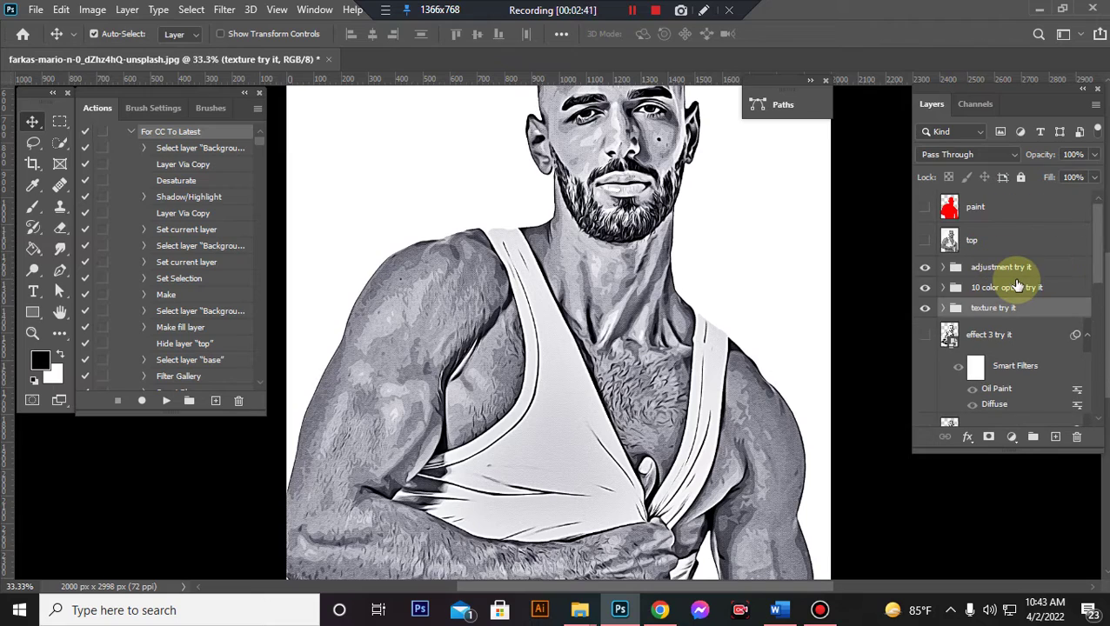
{"action": "key", "text": "ctrl+minus"}
{"action": "key", "text": "ctrl+minus"}
{"action": "key", "text": "ctrl+plus"}
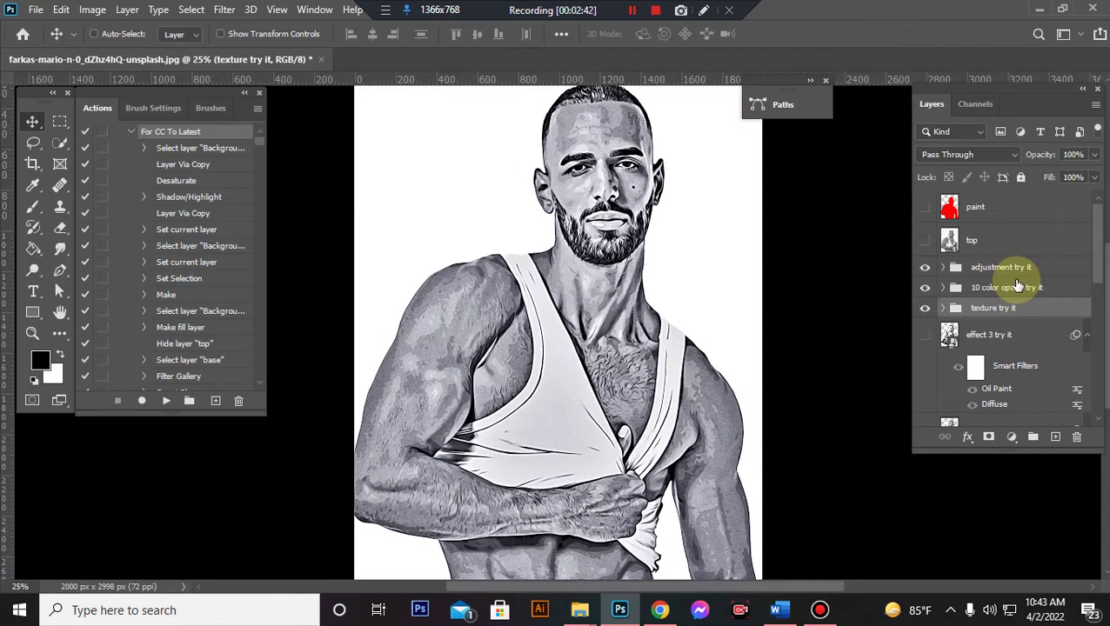
{"action": "key", "text": "ctrl+minus"}
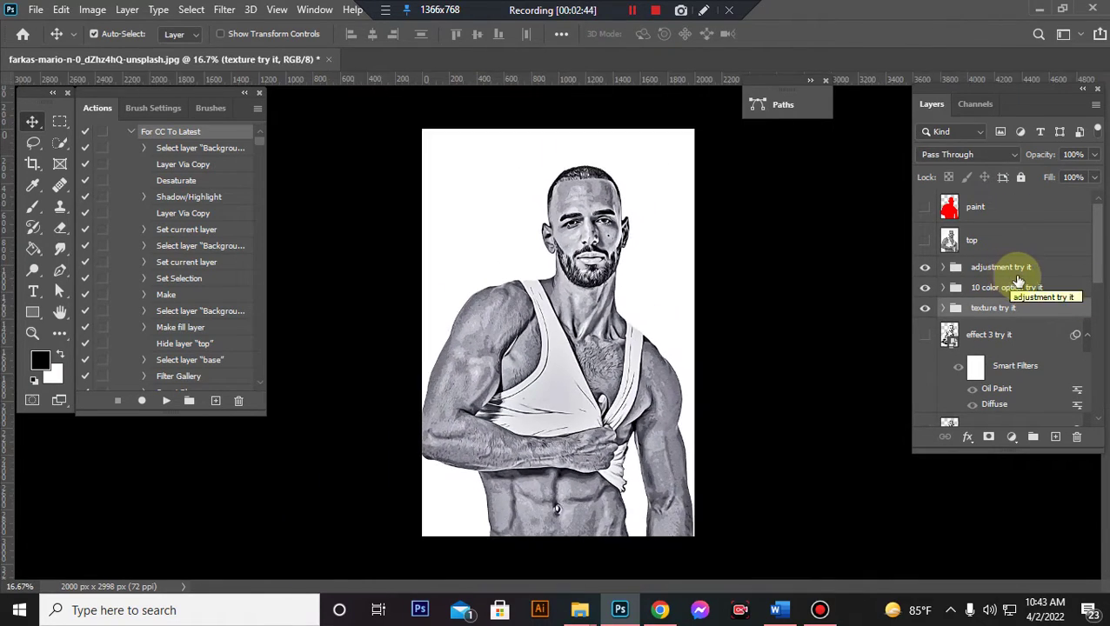
Compare the sketch with the "adjustment try it" group hidden and shown
{"action": "left_click", "coordinate": [1040, 279], "text": "ctrl"}
{"action": "left_click", "coordinate": [925, 268]}
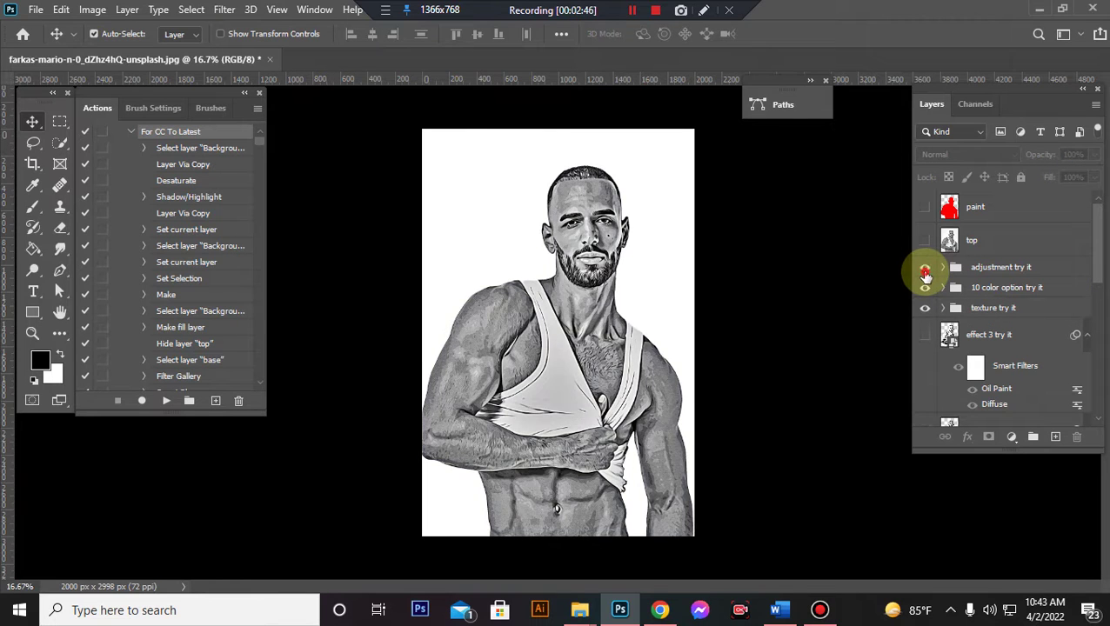
{"action": "left_click", "coordinate": [925, 270]}
{"action": "left_click", "coordinate": [925, 269]}
In the adjustment group's Selective Color 1 layer, set the Black amount of the Blacks to -17%
{"action": "left_click", "coordinate": [943, 267]}
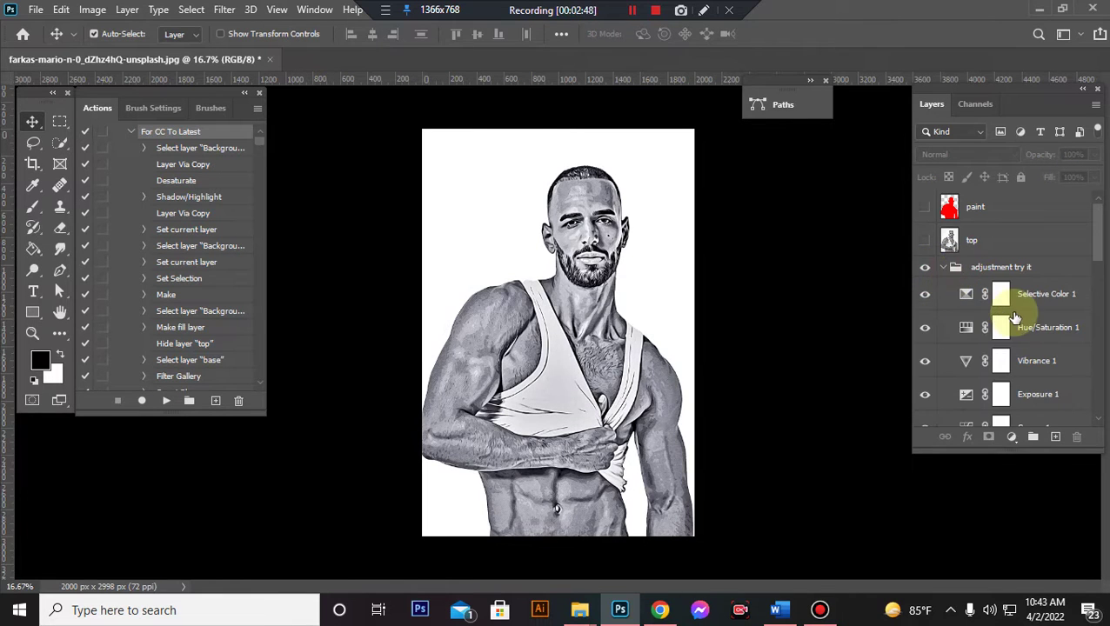
{"action": "double_click", "coordinate": [966, 294]}
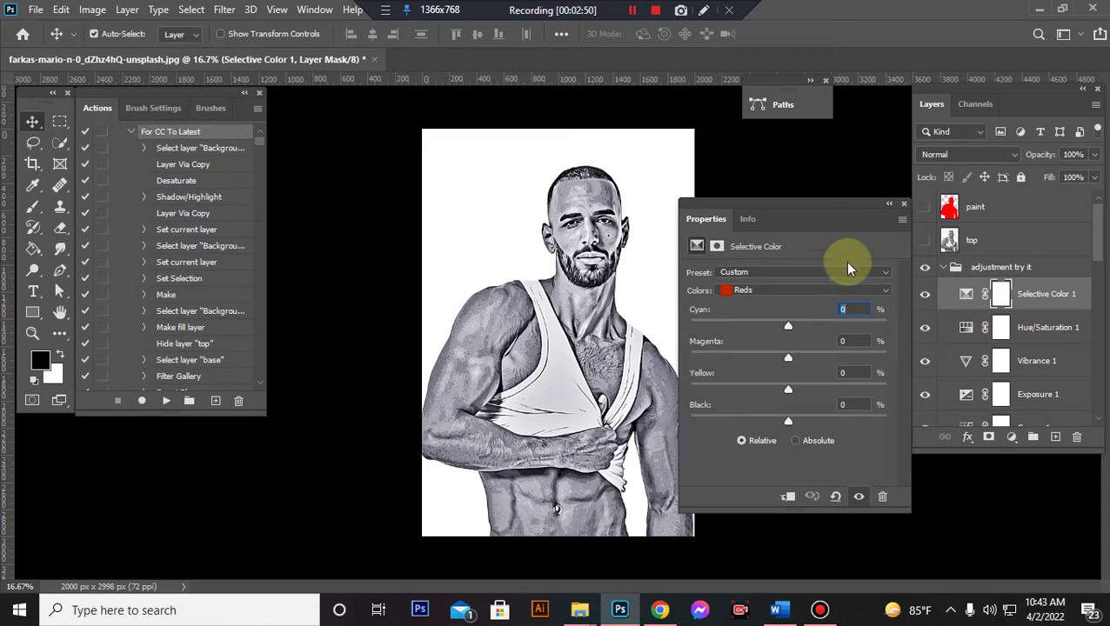
{"action": "left_click", "coordinate": [883, 290]}
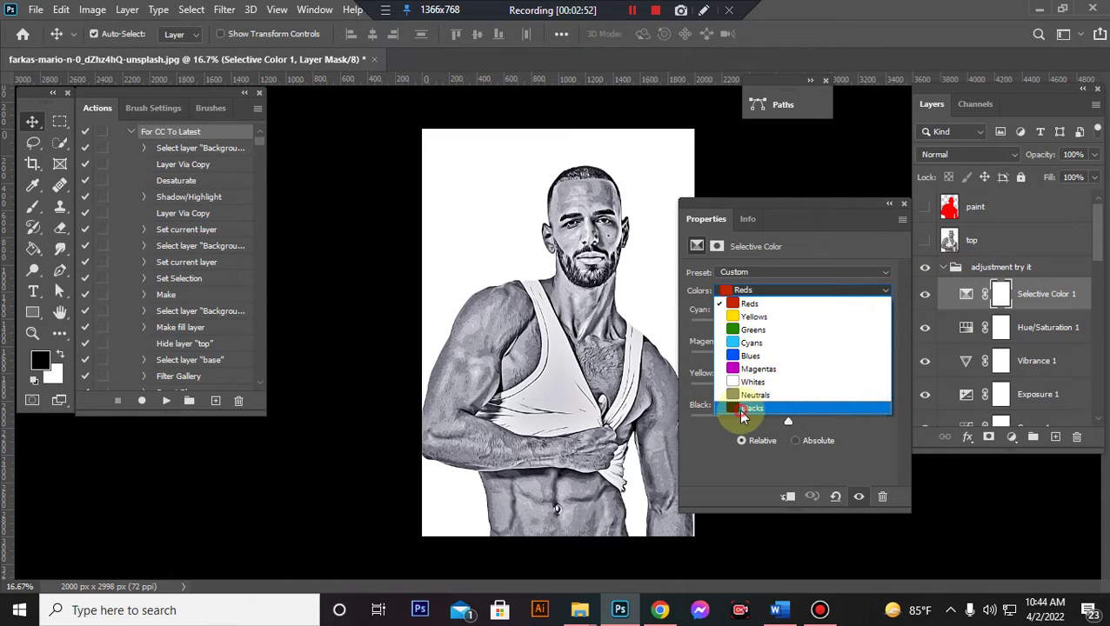
{"action": "left_click", "coordinate": [742, 411]}
{"action": "left_click_drag", "start_coordinate": [789, 421], "coordinate": [764, 432]}
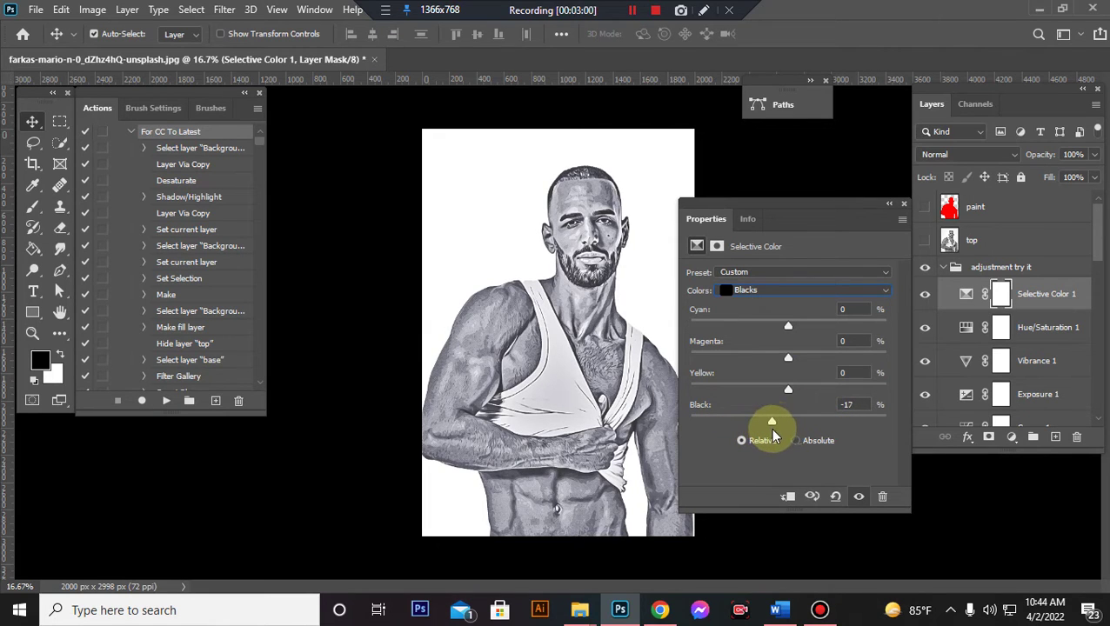
Set the Black amount of the Neutrals to about -12% in Selective Color 1 and close its settings
{"action": "left_click", "coordinate": [873, 292]}
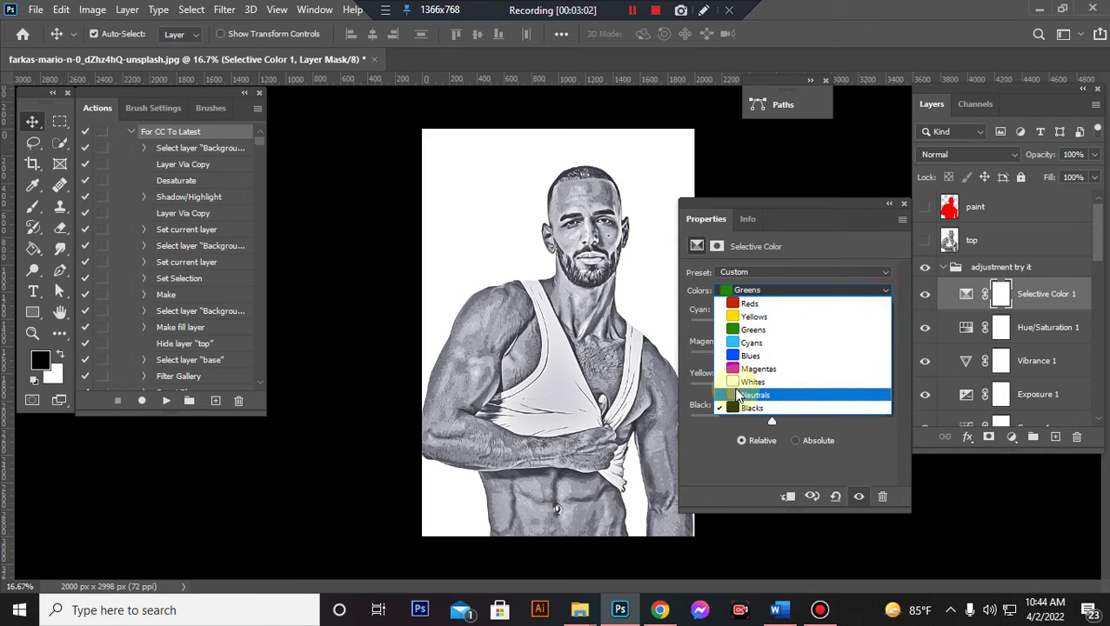
{"action": "left_click", "coordinate": [738, 395]}
{"action": "left_click_drag", "start_coordinate": [794, 424], "coordinate": [773, 424]}
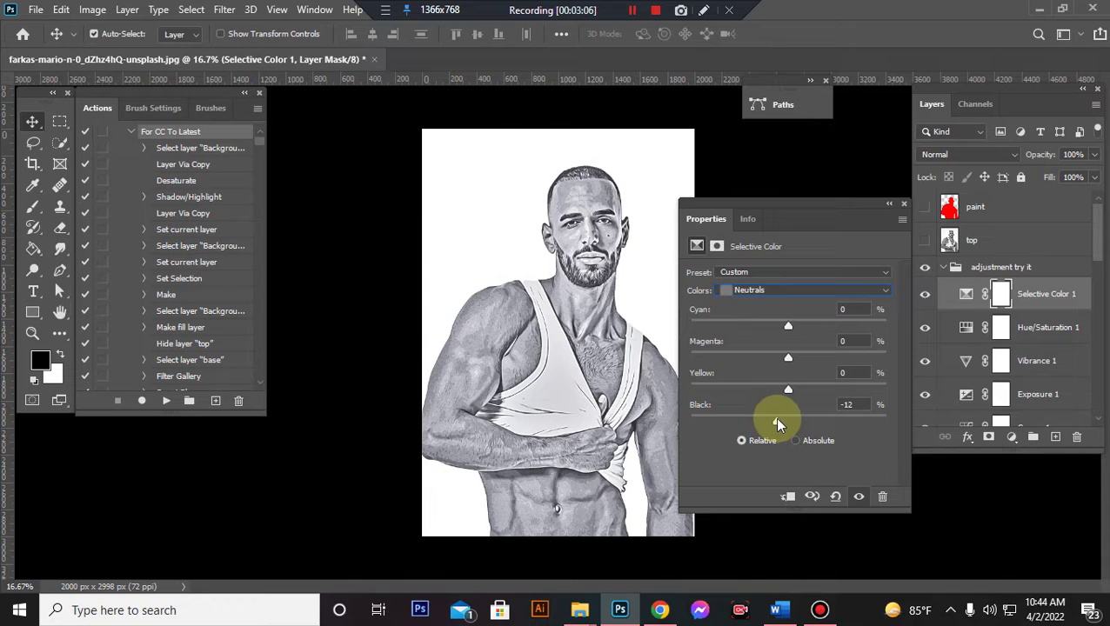
{"action": "left_click", "coordinate": [903, 204]}
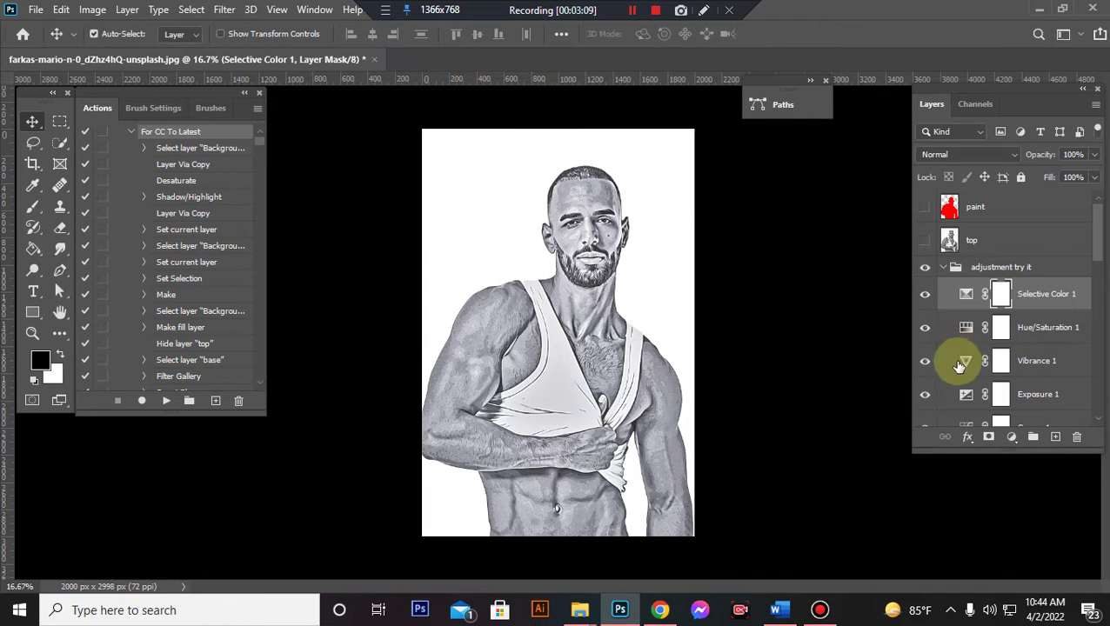
Set the Brightness/Contrast 1 adjustment to brightness -5 and contrast 34
{"action": "scroll", "coordinate": [966, 387], "scroll_direction": "down", "scroll_amount": 3}
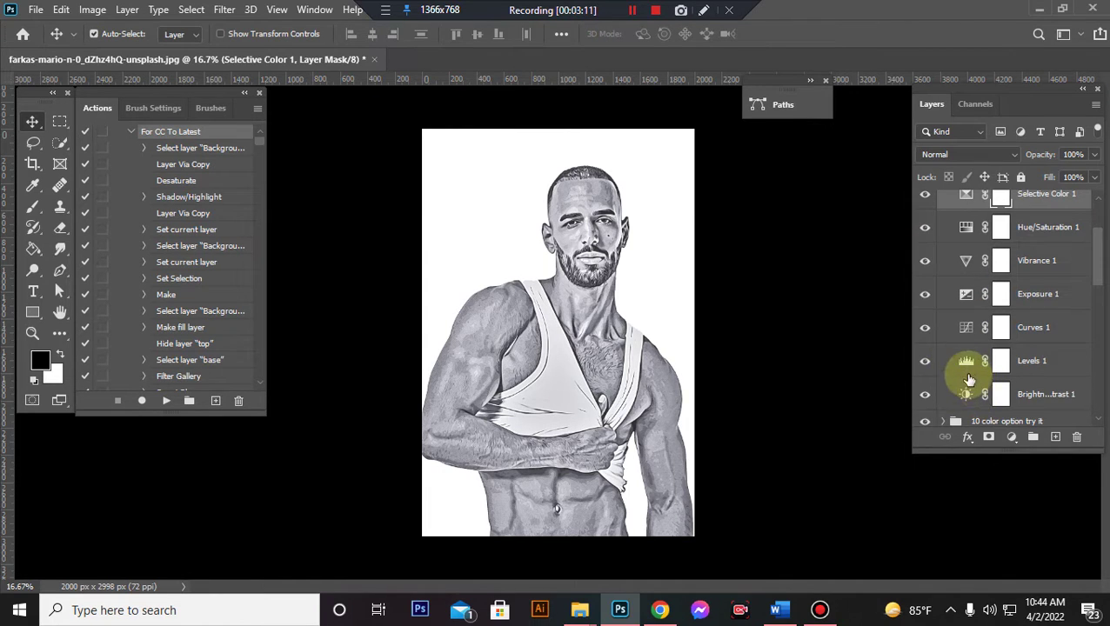
{"action": "double_click", "coordinate": [966, 394]}
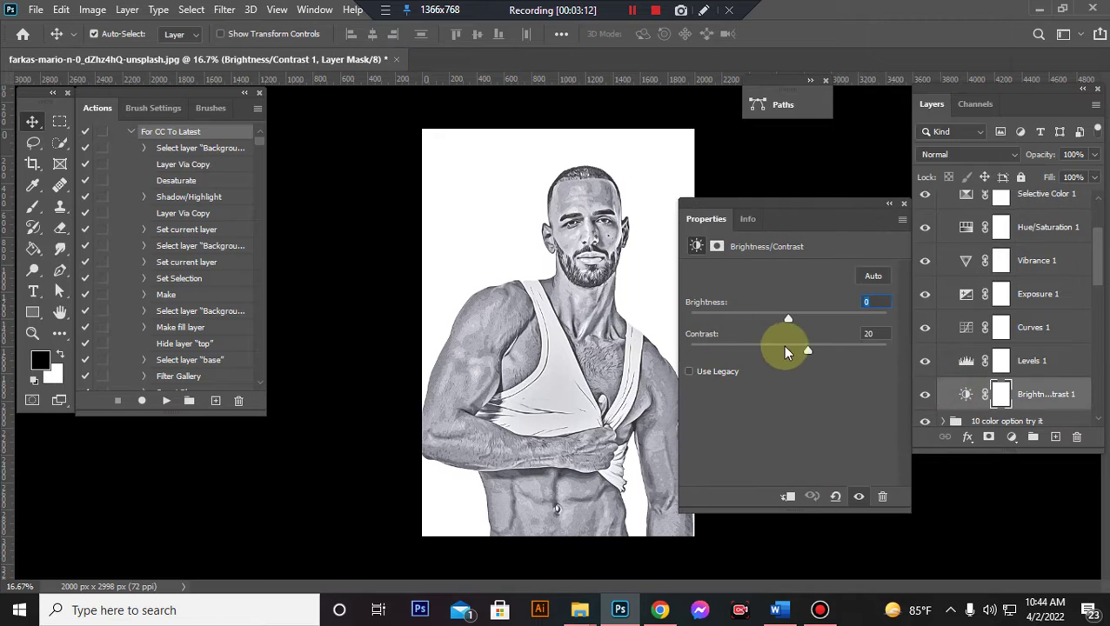
{"action": "left_click_drag", "start_coordinate": [827, 349], "coordinate": [785, 318]}
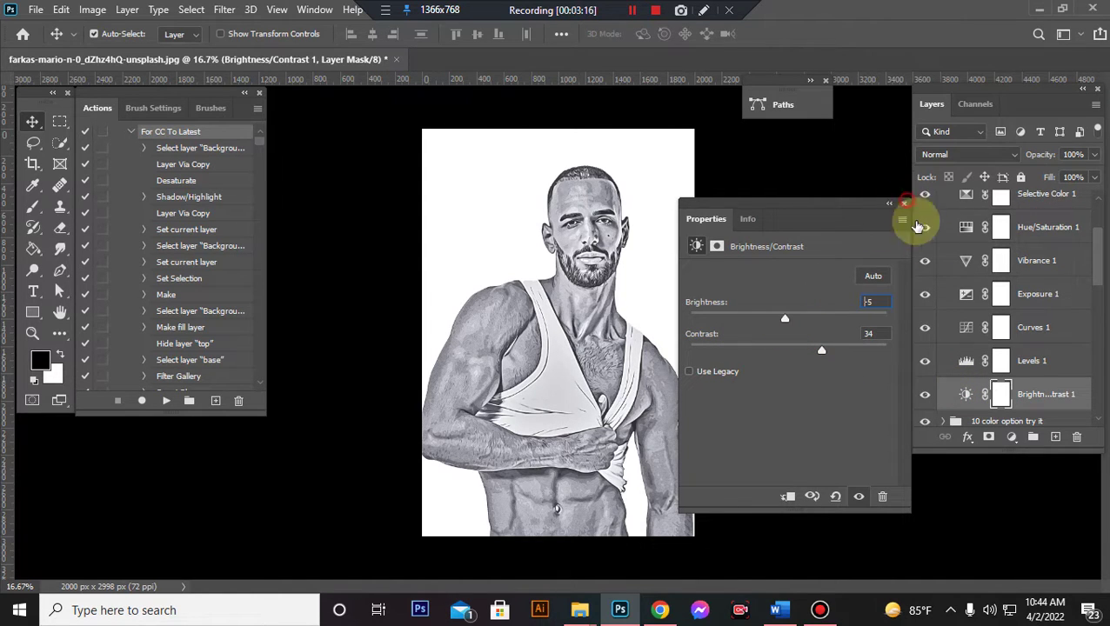
Set the Levels 1 input levels to 11, 1.00 and 244, and collapse the adjustment group
{"action": "double_click", "coordinate": [966, 362]}
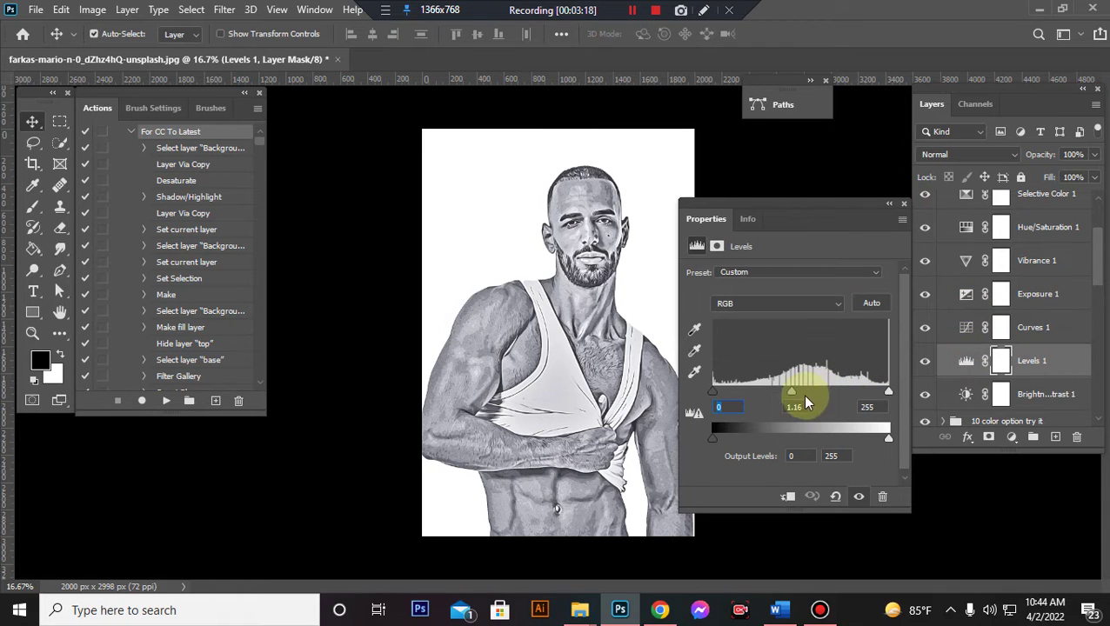
{"action": "left_click_drag", "start_coordinate": [719, 398], "coordinate": [722, 397]}
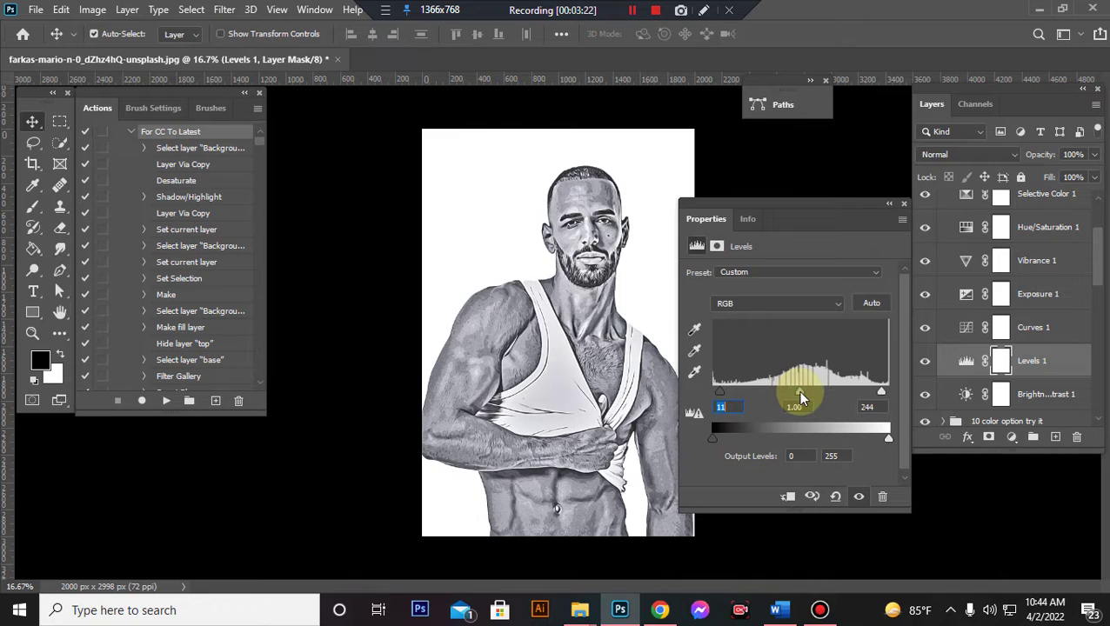
{"action": "left_click", "coordinate": [904, 203]}
{"action": "scroll", "coordinate": [981, 243], "scroll_direction": "up", "scroll_amount": 3}
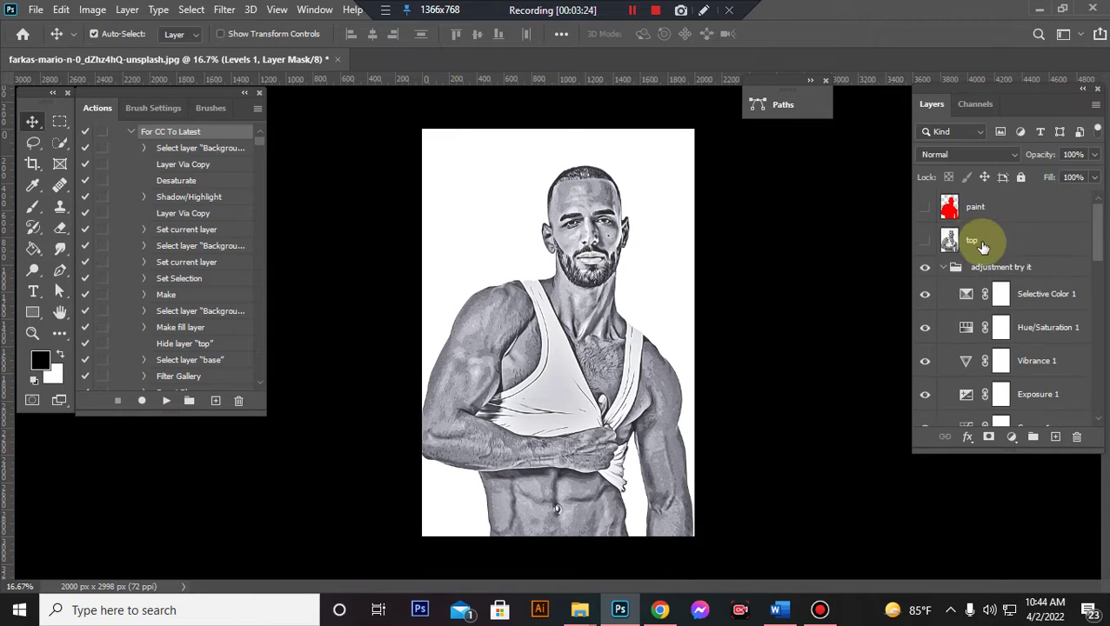
{"action": "left_click", "coordinate": [941, 267]}
Expand the "10 color option try it" group, show the color 10 layer, and examine its tint up close on the portrait
{"action": "scroll", "coordinate": [1017, 272], "scroll_direction": "down", "scroll_amount": 2}
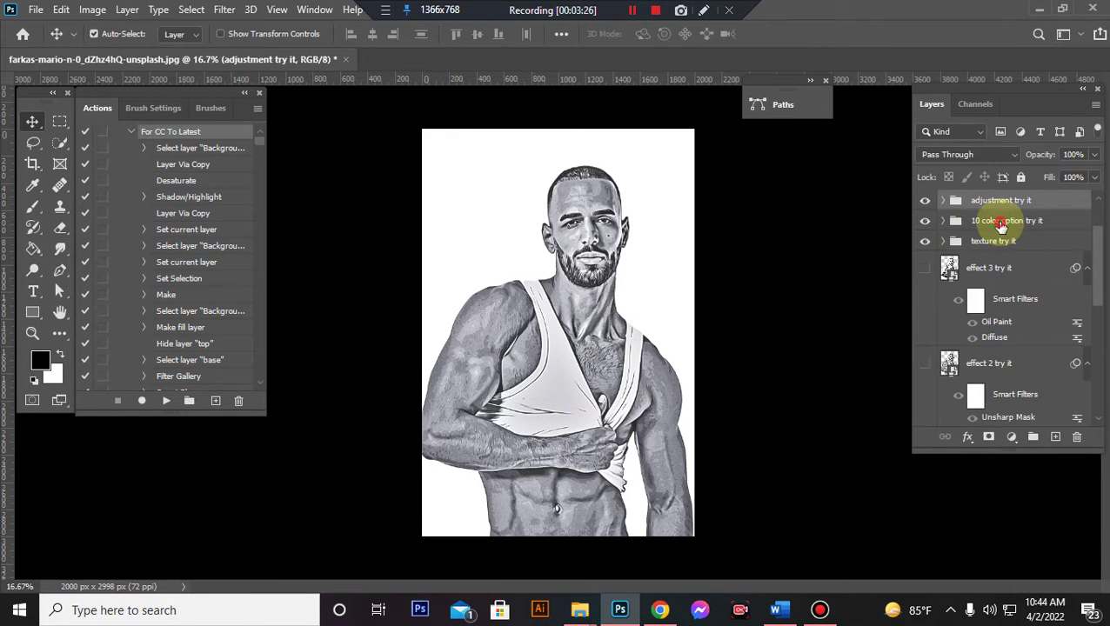
{"action": "left_click", "coordinate": [1001, 222]}
{"action": "left_click", "coordinate": [942, 223]}
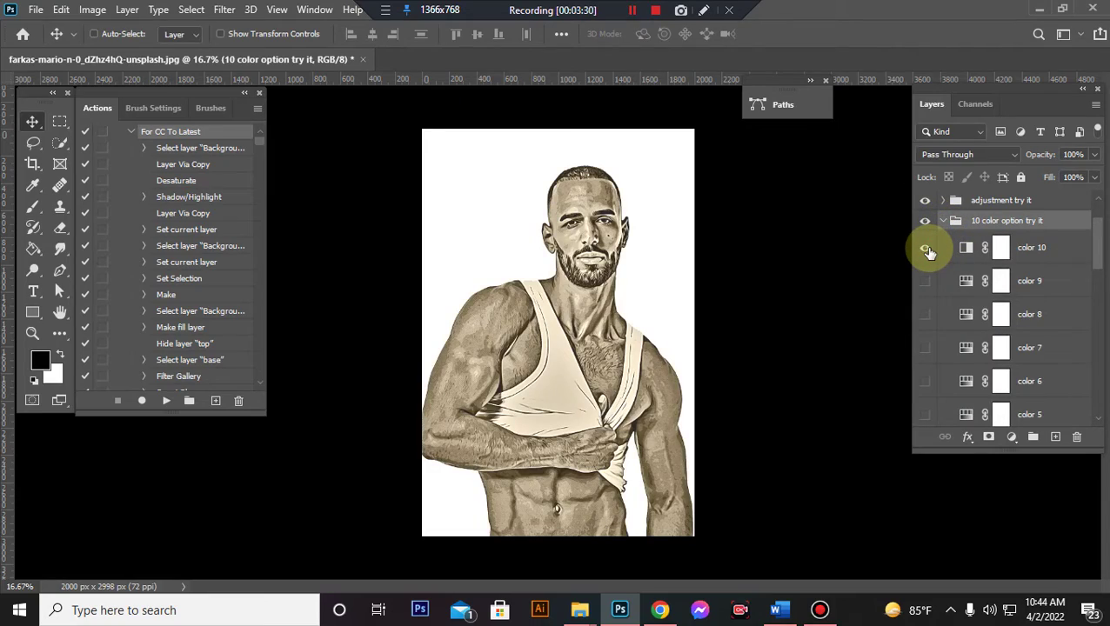
{"action": "key", "text": "ctrl+plus"}
{"action": "key", "text": "ctrl+plus"}
{"action": "key", "text": "ctrl+plus"}
{"action": "key", "text": "ctrl+minus"}
{"action": "key", "text": "ctrl+minus"}
{"action": "key", "text": "ctrl+minus"}
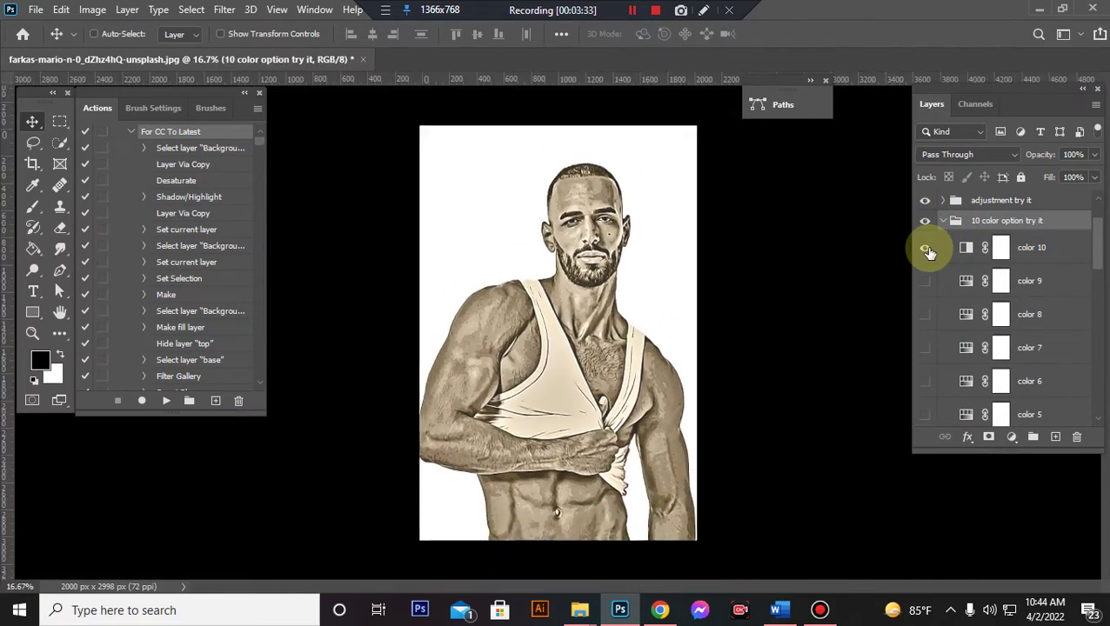
{"action": "key", "text": "ctrl+plus"}
{"action": "key", "text": "ctrl+plus"}
{"action": "key", "text": "ctrl+plus"}
{"action": "key", "text": "ctrl+minus"}
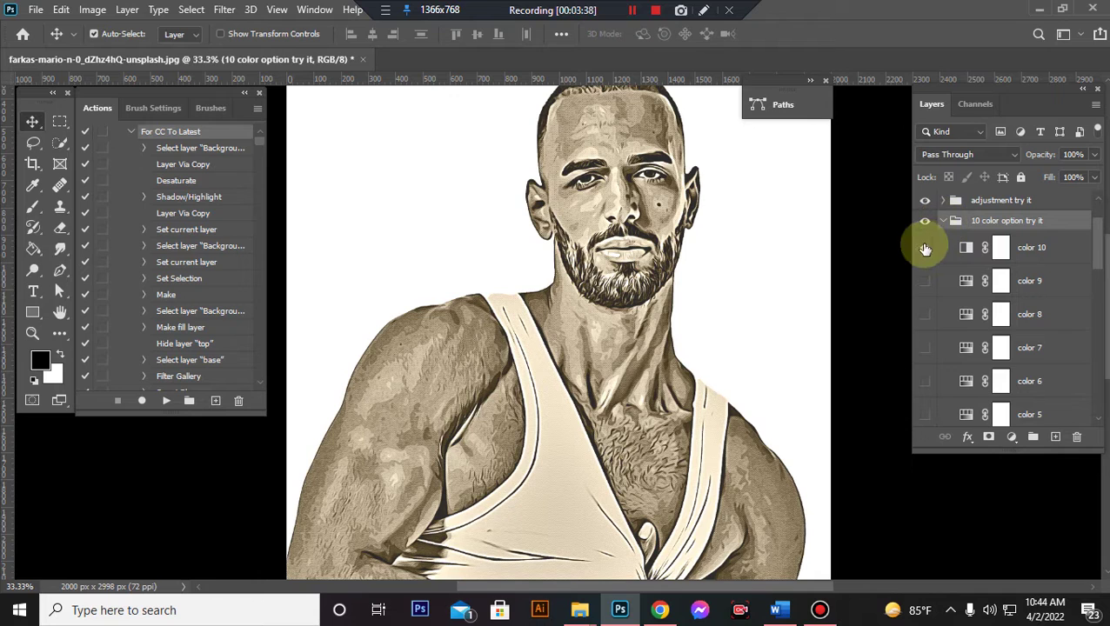
Hide color 10, preview colors 9, 8, 7 and 6 one at a time, and collapse the color group with all of them hidden
{"action": "left_click", "coordinate": [925, 248]}
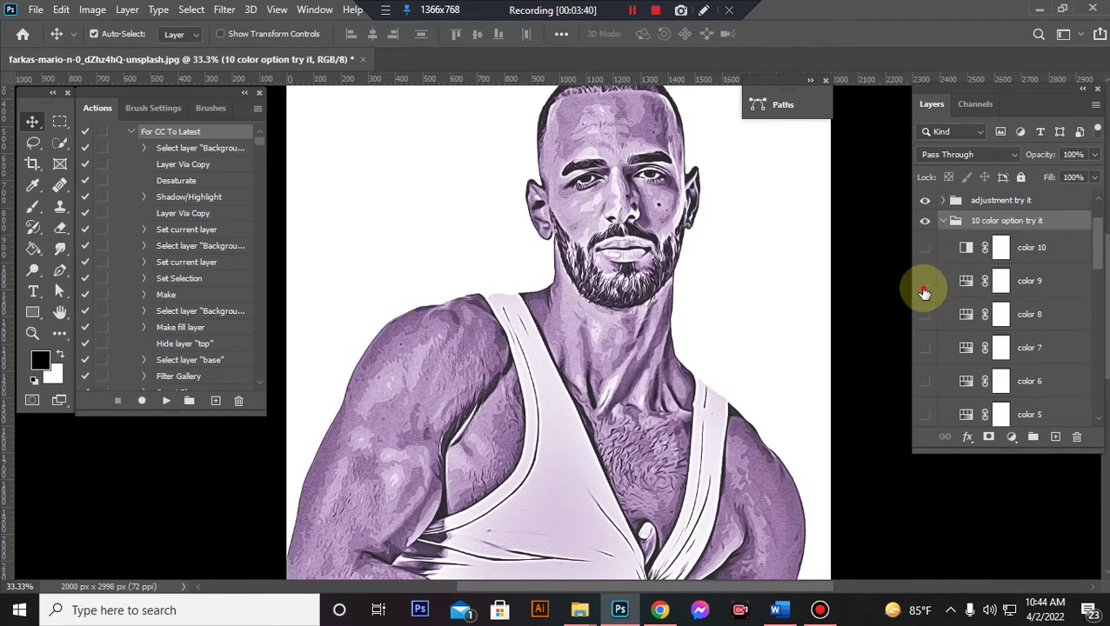
{"action": "left_click", "coordinate": [924, 316]}
{"action": "left_click", "coordinate": [922, 318]}
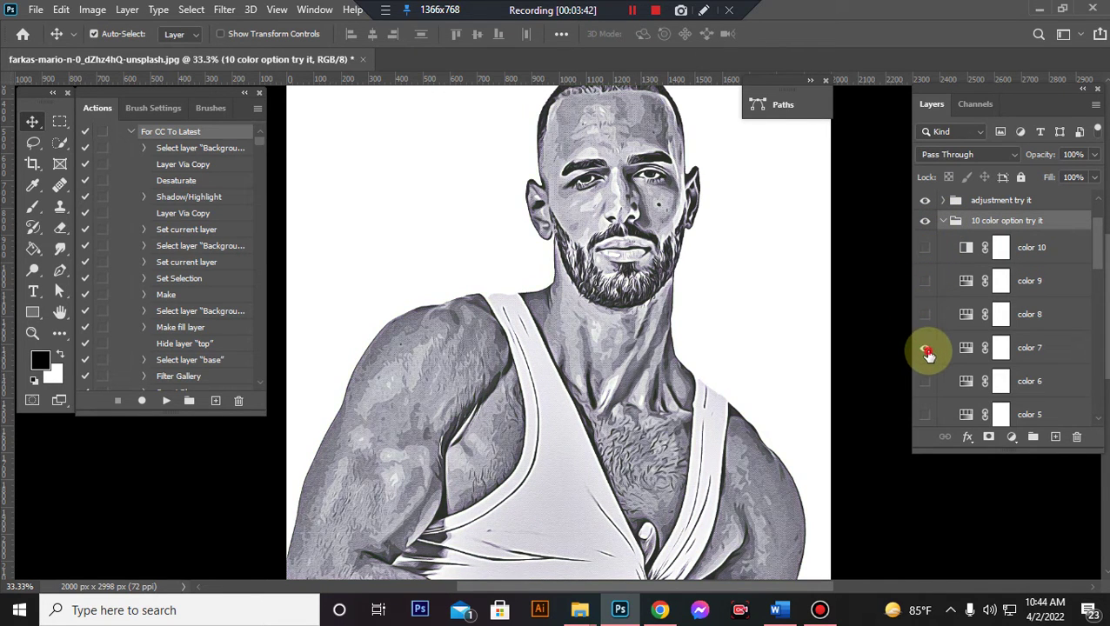
{"action": "left_click", "coordinate": [925, 350]}
{"action": "left_click", "coordinate": [928, 351]}
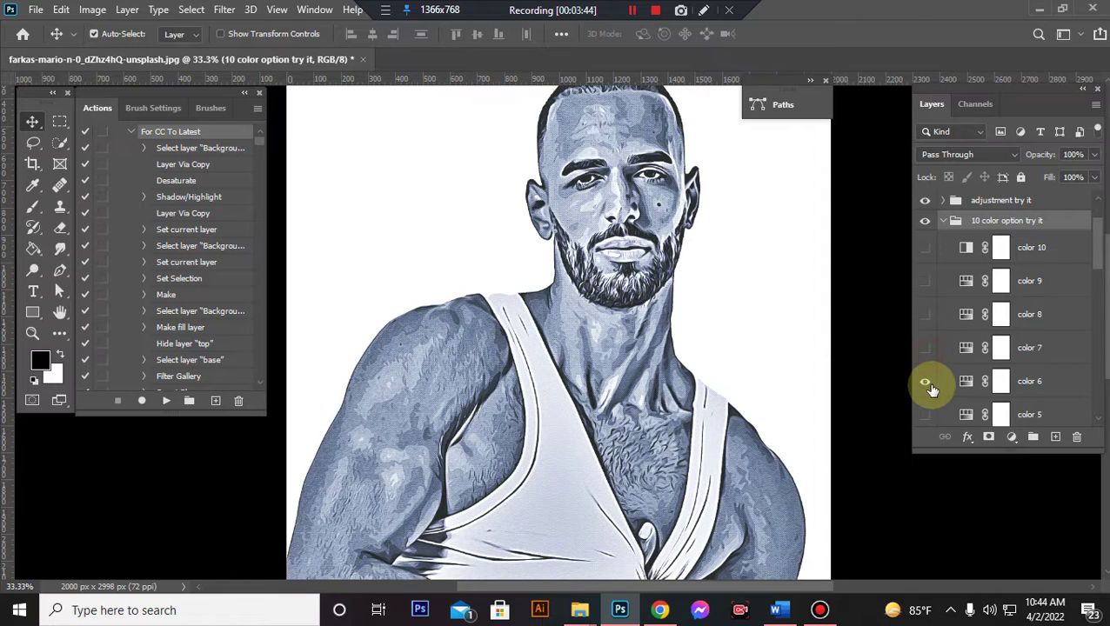
{"action": "left_click", "coordinate": [927, 385]}
{"action": "left_click", "coordinate": [943, 221]}
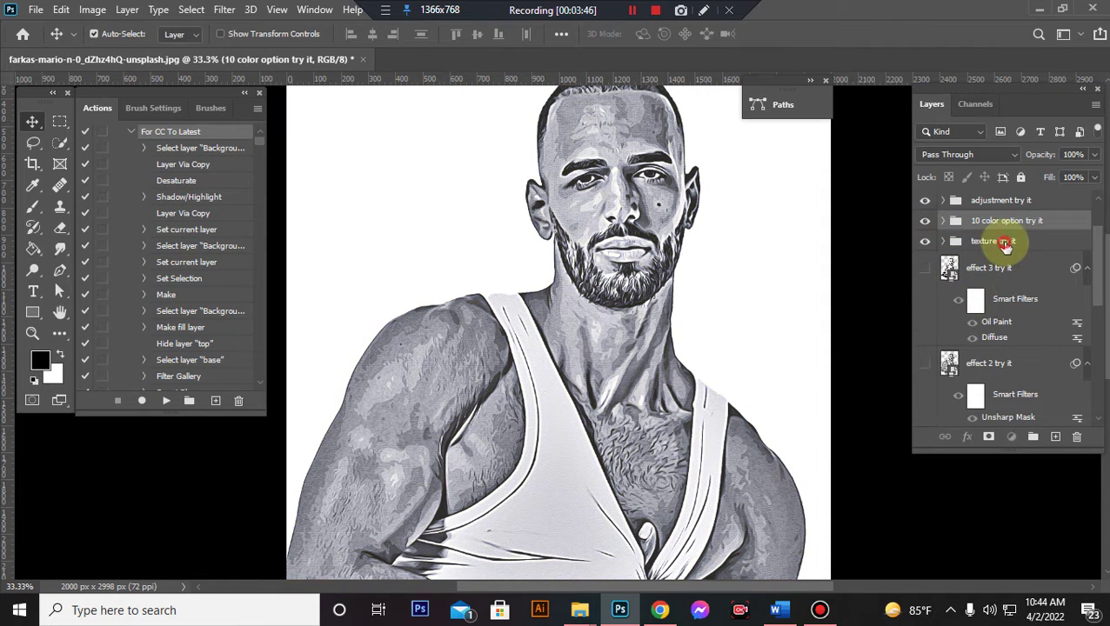
Compare the face detail up close with the "texture try it" group hidden and shown
{"action": "left_click", "coordinate": [1005, 242]}
{"action": "left_click", "coordinate": [924, 244]}
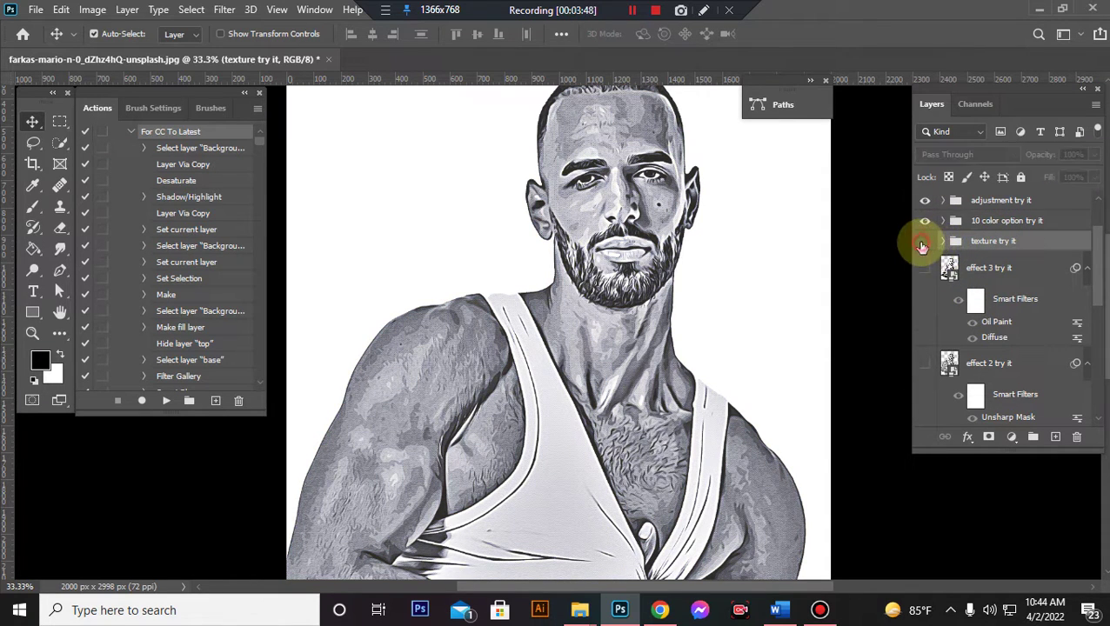
{"action": "key", "text": "ctrl+plus"}
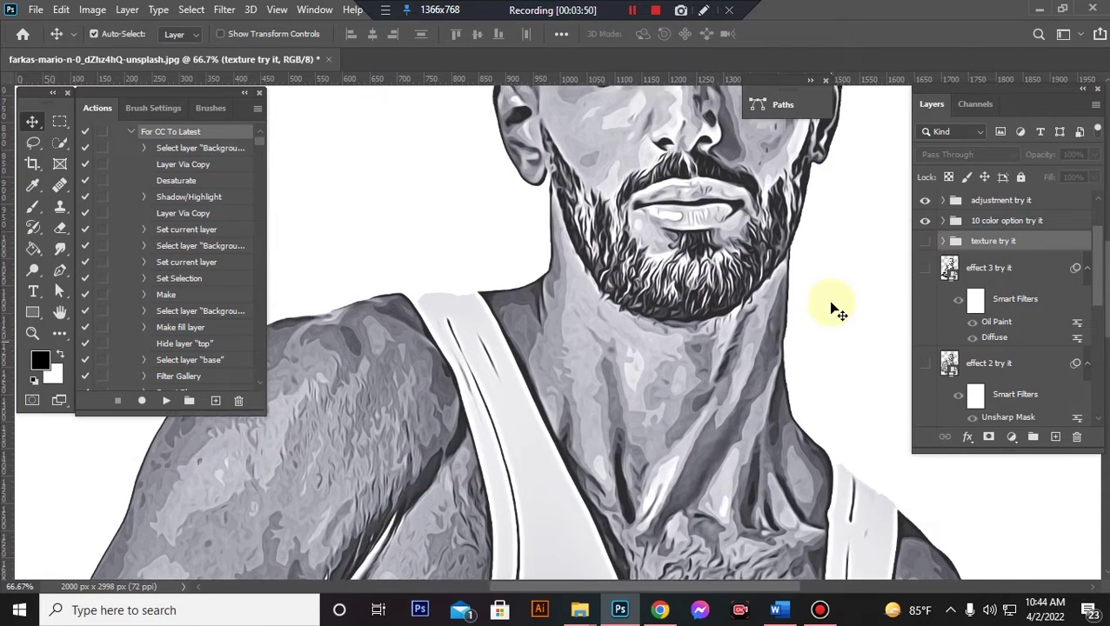
{"action": "key", "text": "ctrl+plus"}
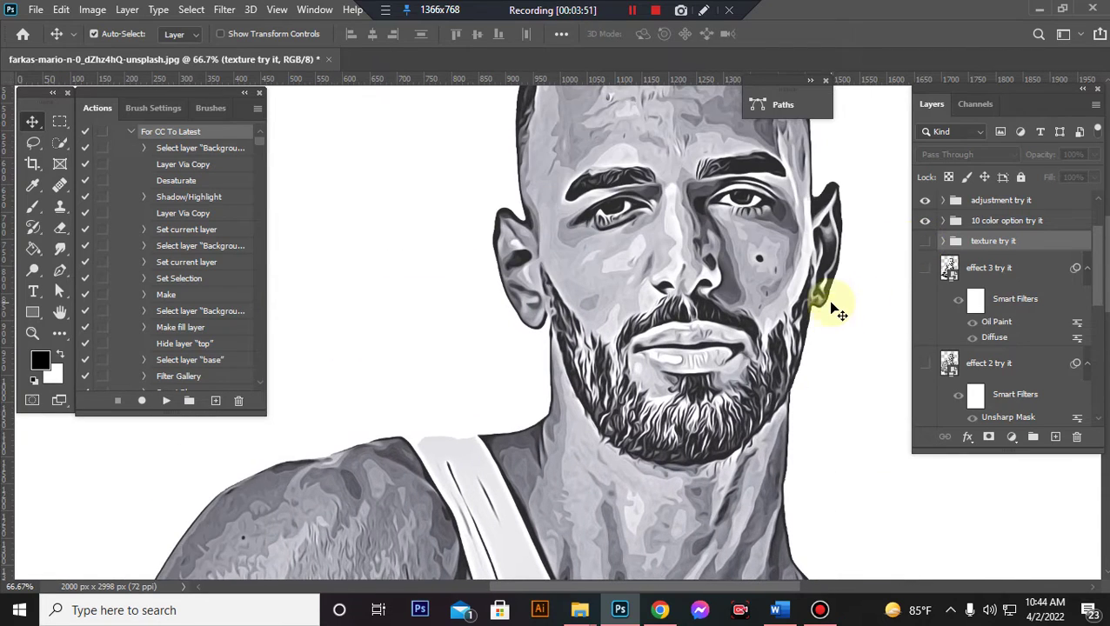
{"action": "left_click", "coordinate": [924, 242]}
Expand the texture group and compare the sketch with its line and sandstone texture layers hidden and shown
{"action": "left_click", "coordinate": [943, 241]}
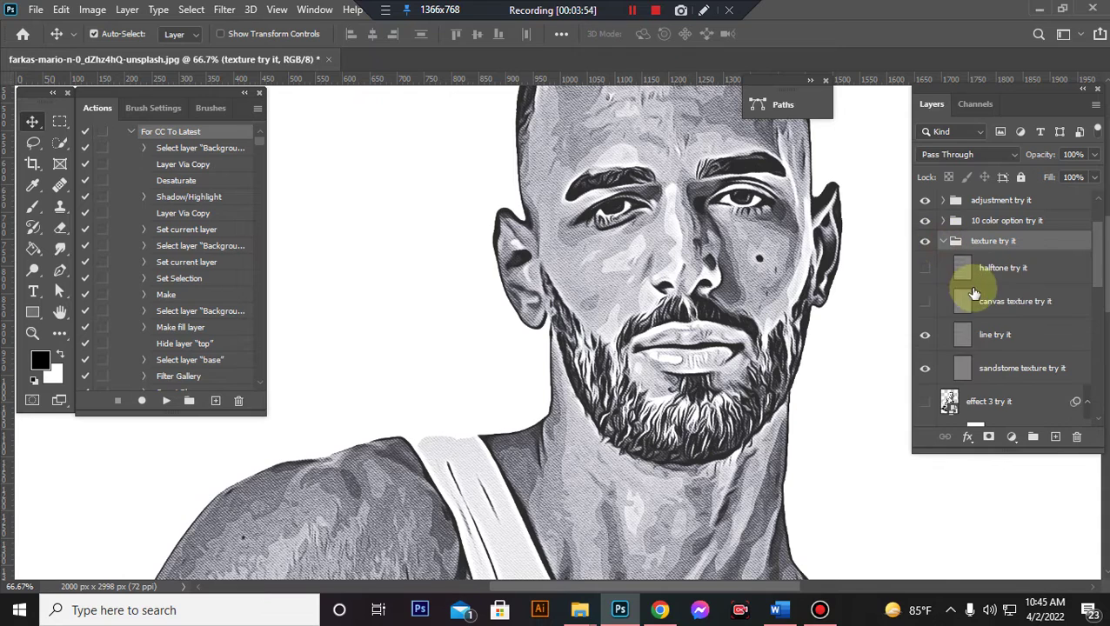
{"action": "left_click", "coordinate": [925, 335]}
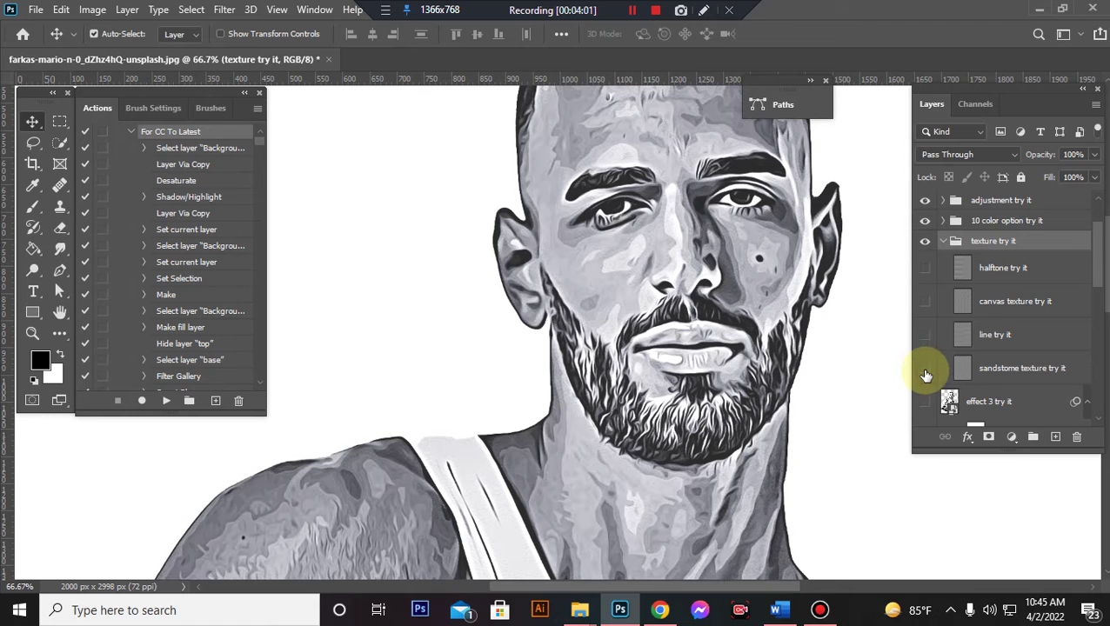
{"action": "left_click", "coordinate": [925, 335]}
{"action": "left_click", "coordinate": [927, 369]}
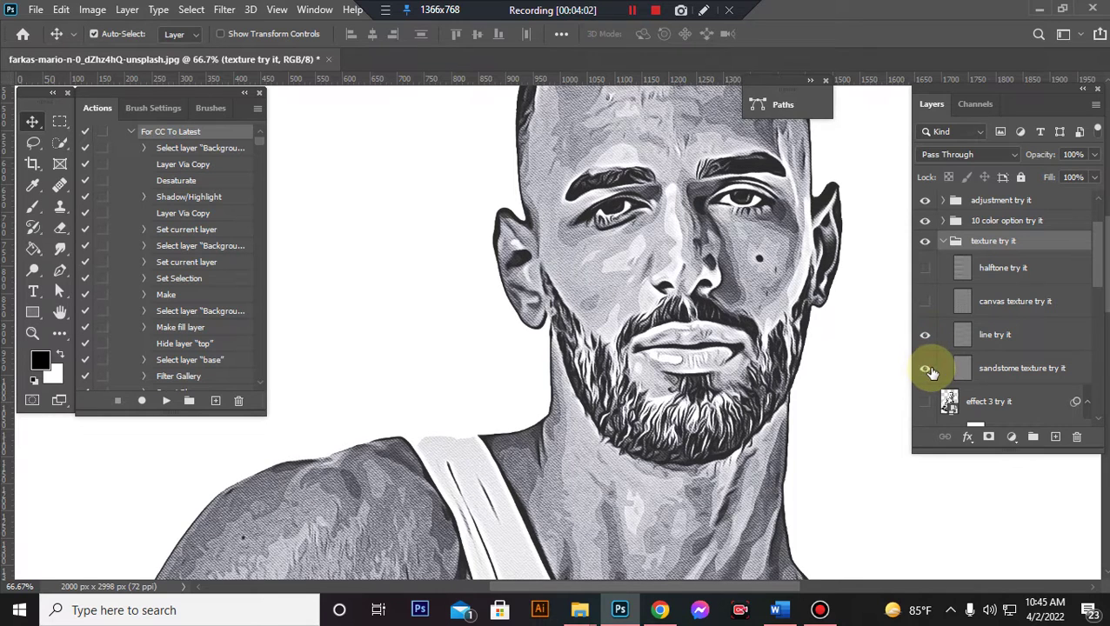
Hide the sandstone and line textures, and preview the canvas texture and halftone layers one at a time
{"action": "left_click", "coordinate": [927, 370]}
{"action": "left_click", "coordinate": [927, 335]}
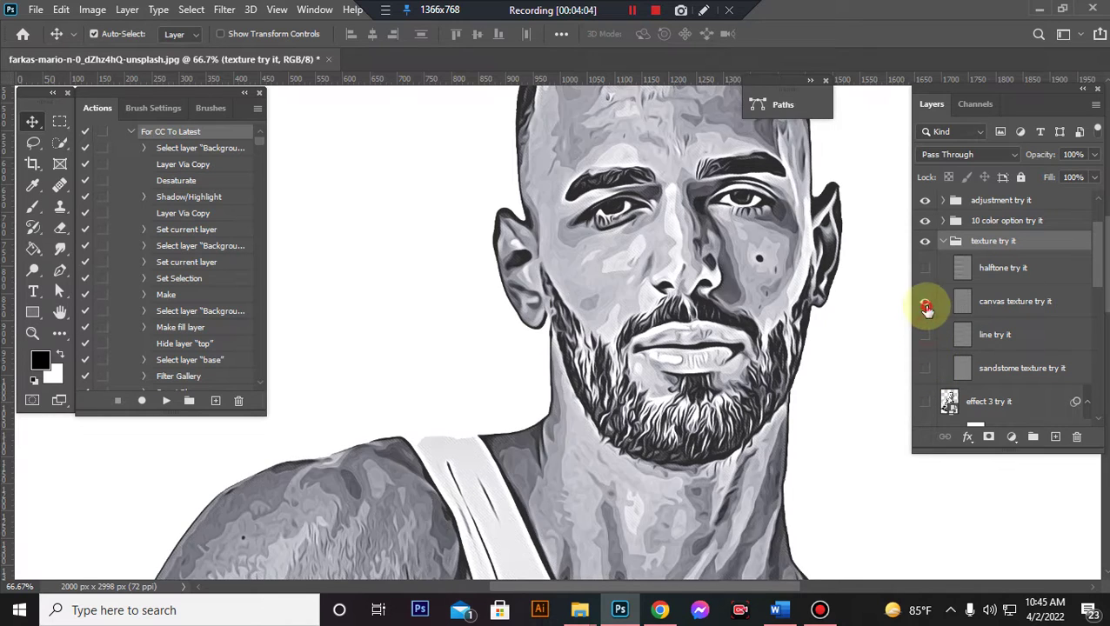
{"action": "left_click", "coordinate": [925, 303]}
{"action": "left_click", "coordinate": [925, 305]}
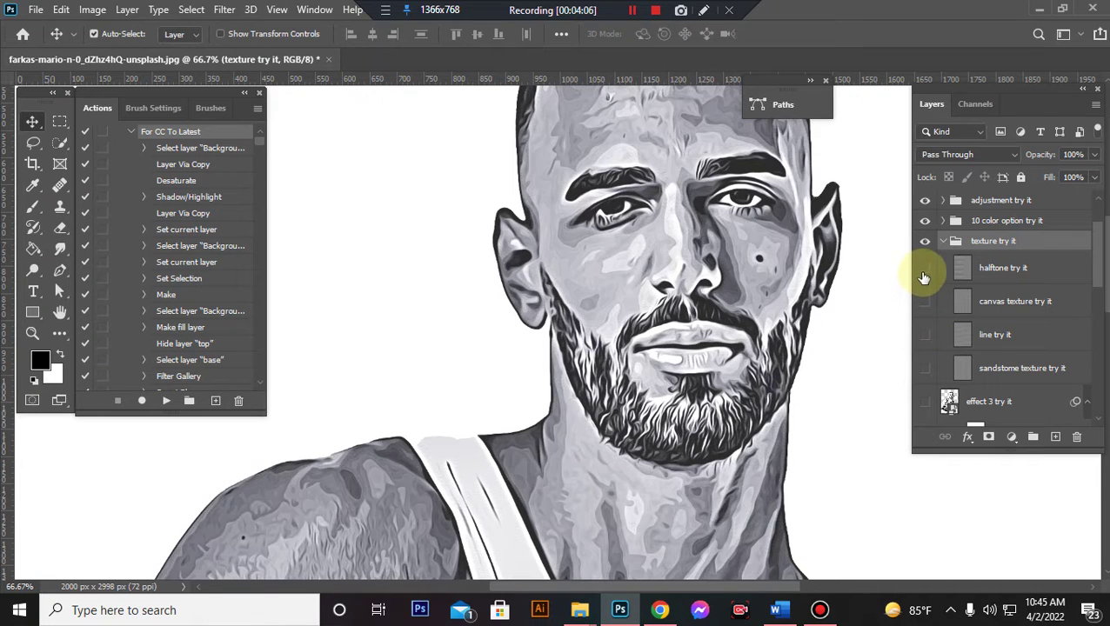
{"action": "left_click", "coordinate": [925, 269]}
{"action": "left_click", "coordinate": [925, 269]}
Show the line and sandstone texture layers and collapse the texture group
{"action": "left_click", "coordinate": [925, 335]}
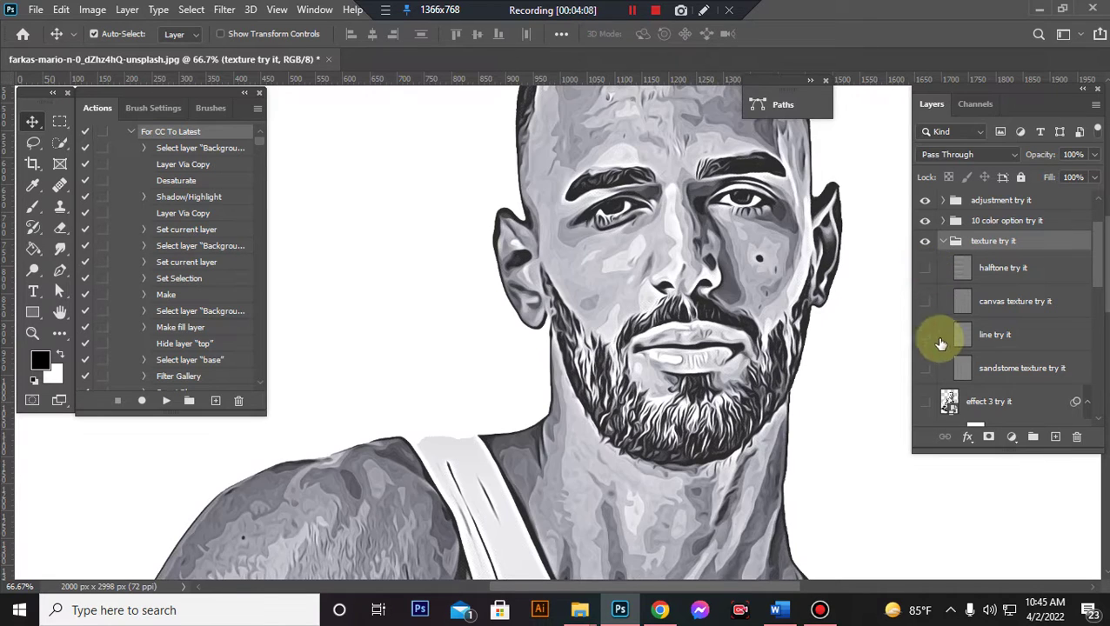
{"action": "left_click", "coordinate": [925, 368]}
{"action": "left_click", "coordinate": [945, 244]}
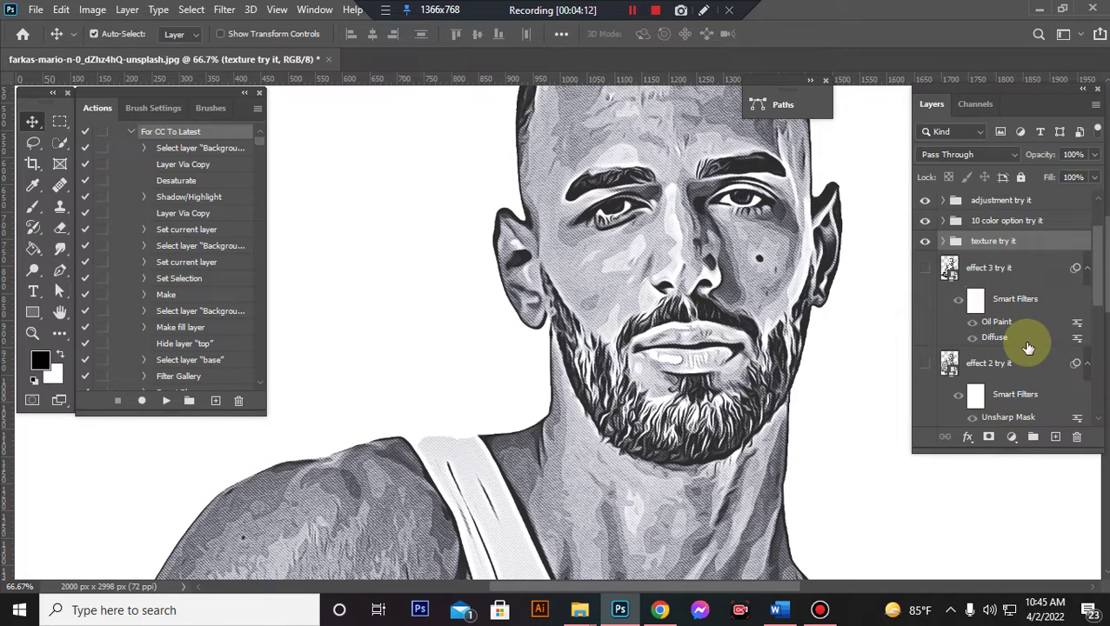
Hide the "effect 1 try it" layer and show the "effect 2 try it" layer
{"action": "left_click", "coordinate": [1008, 274]}
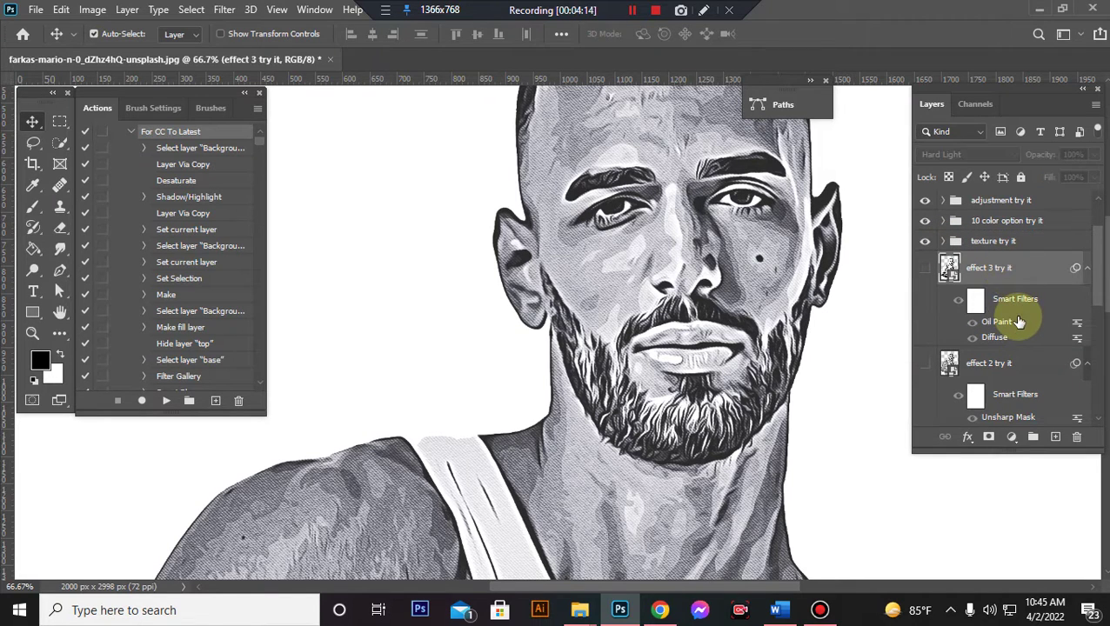
{"action": "scroll", "coordinate": [1017, 348], "scroll_direction": "down", "scroll_amount": 3}
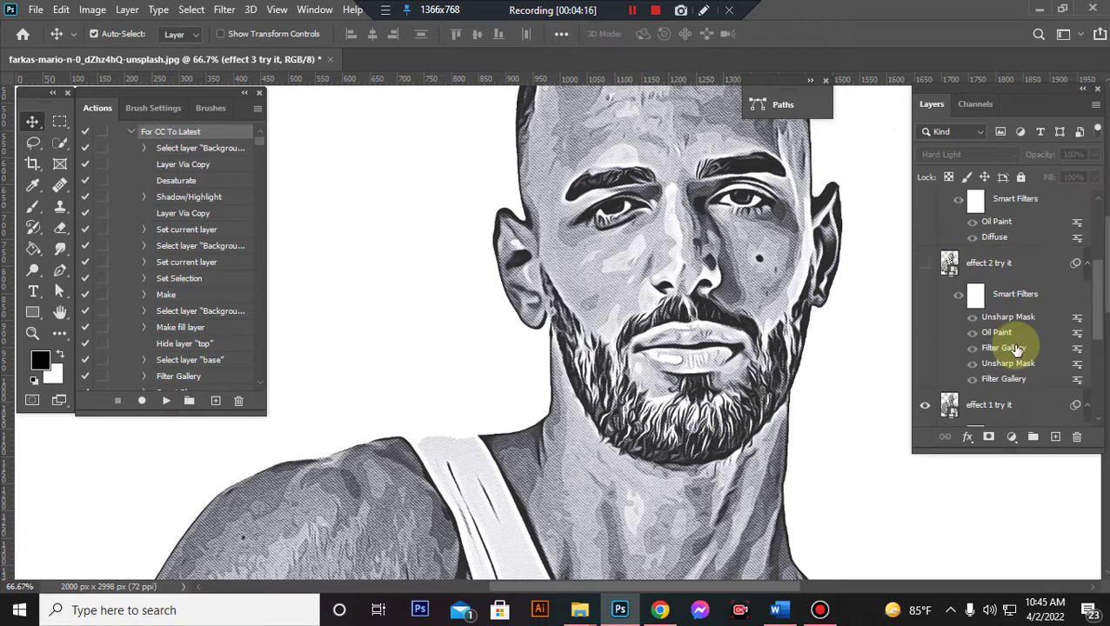
{"action": "left_click", "coordinate": [930, 406]}
{"action": "left_click", "coordinate": [927, 268]}
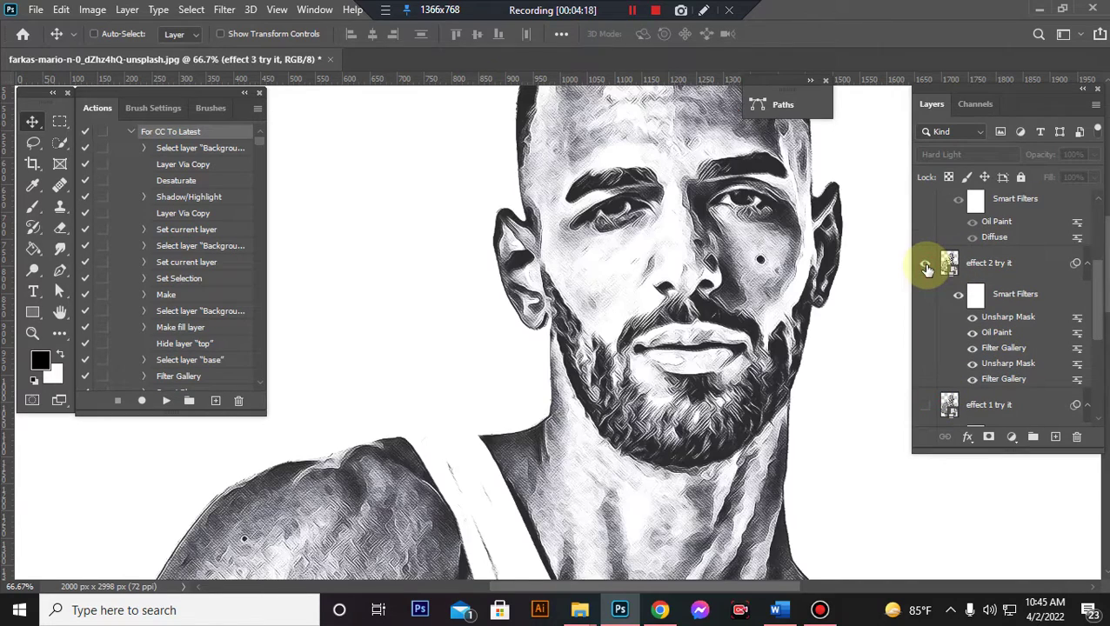
Examine the whole sketch and its shading details with the "effect 2 try it" layer shown
{"action": "key", "text": "ctrl+minus"}
{"action": "key", "text": "ctrl+minus"}
{"action": "key", "text": "ctrl+minus"}
{"action": "key", "text": "ctrl+minus"}
{"action": "key", "text": "ctrl+plus"}
{"action": "key", "text": "ctrl+plus"}
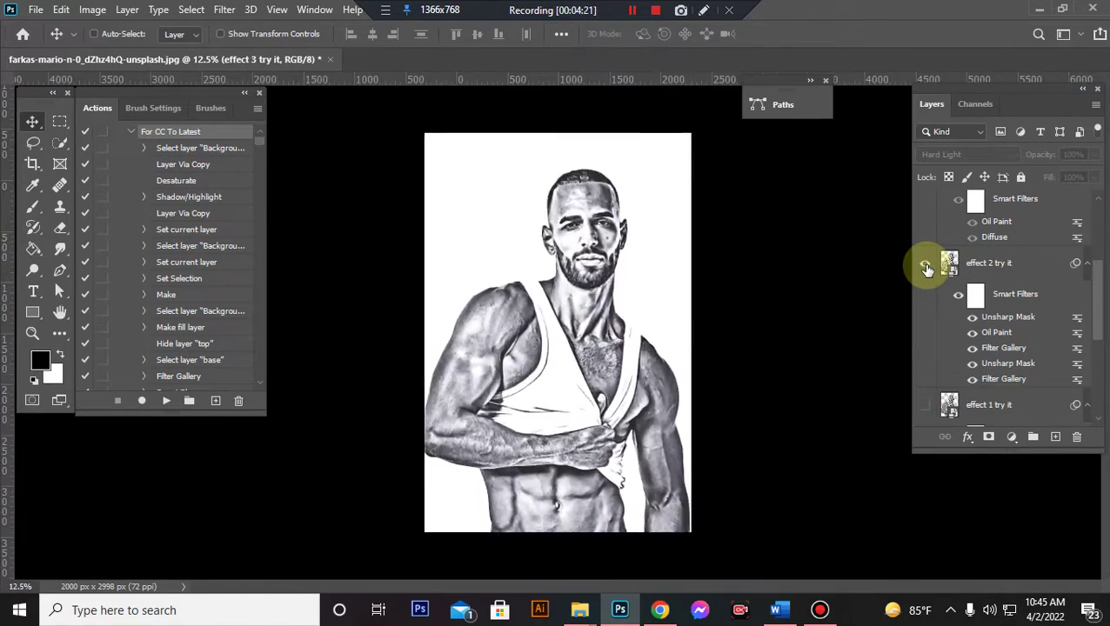
{"action": "scroll", "coordinate": [718, 297], "scroll_direction": "up", "scroll_amount": 3}
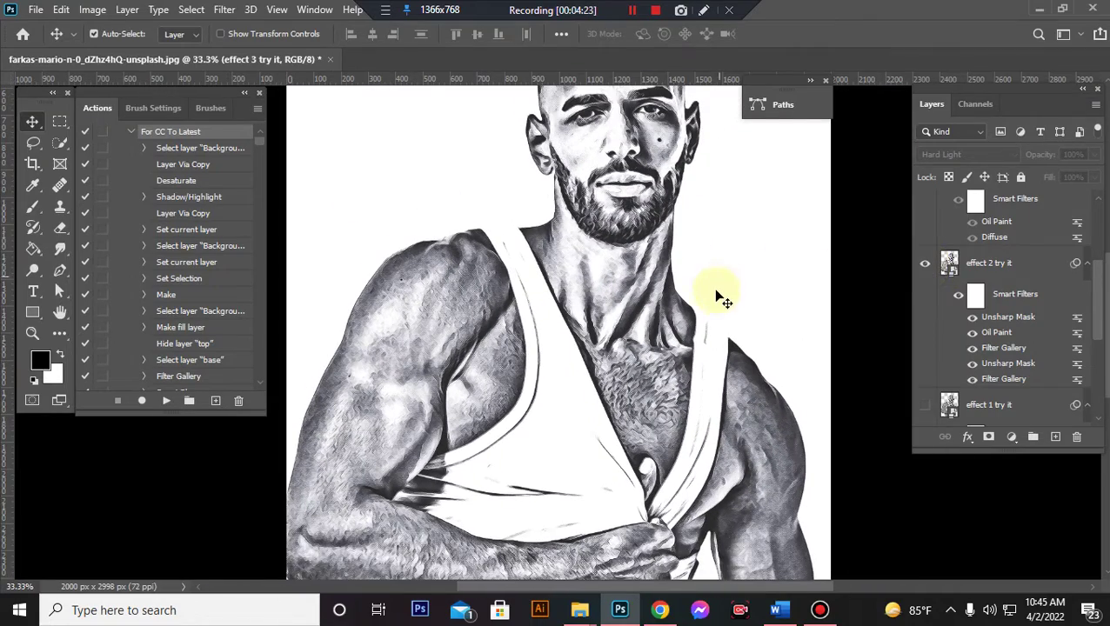
Hide the "effect 2 try it" layer and show the "effect 3 try it" layer to view its high-contrast sketch
{"action": "left_click", "coordinate": [924, 261]}
{"action": "scroll", "coordinate": [940, 252], "scroll_direction": "up", "scroll_amount": 3}
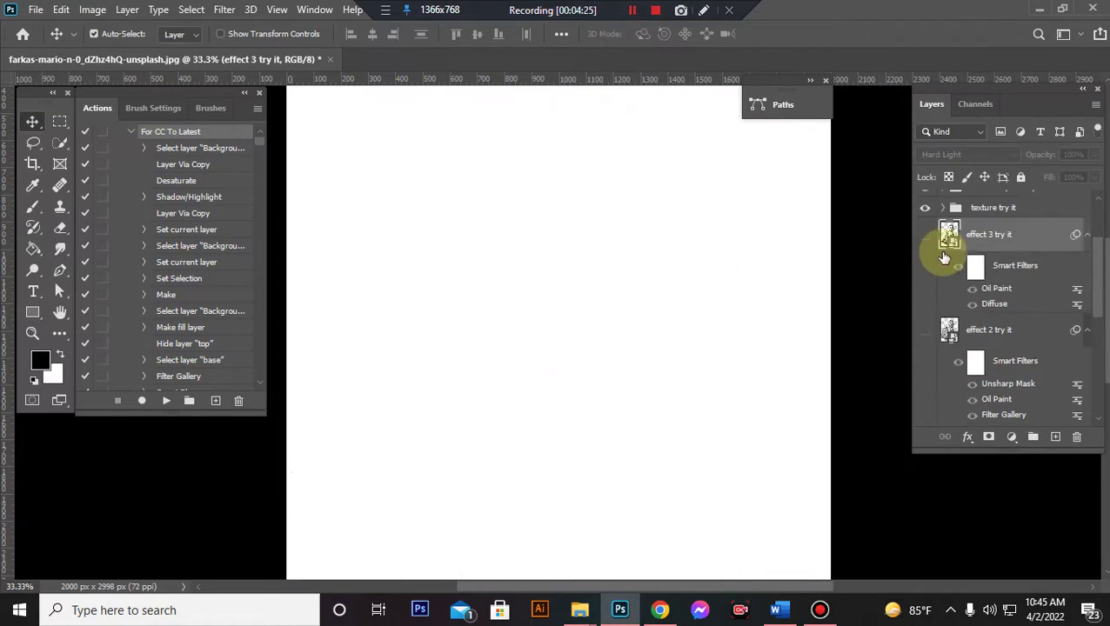
{"action": "left_click", "coordinate": [926, 270]}
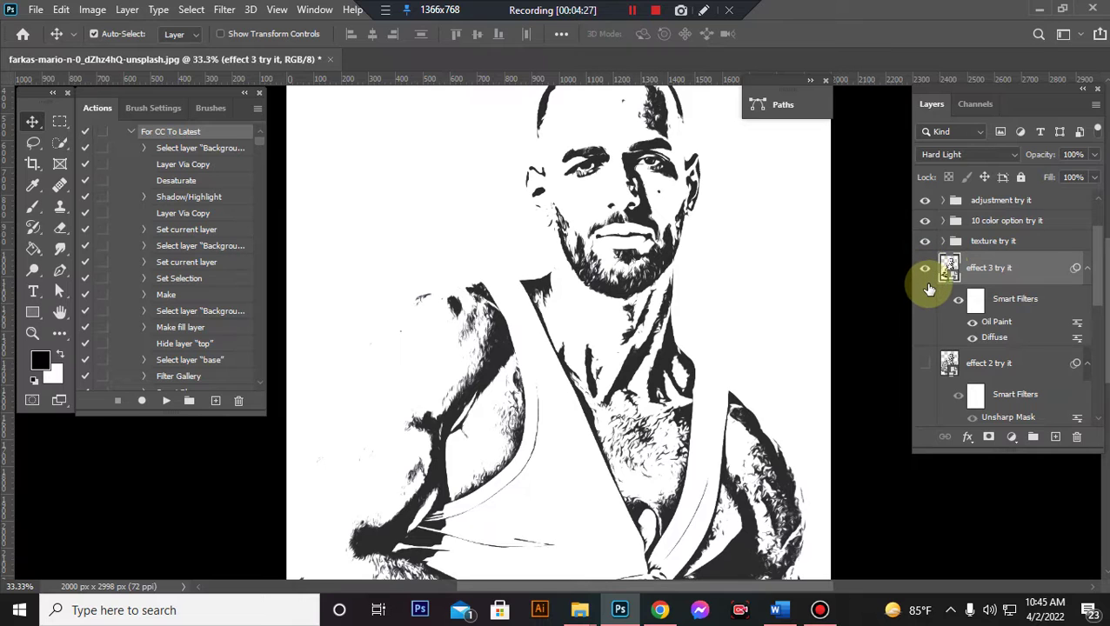
{"action": "key", "text": "ctrl+minus"}
{"action": "key", "text": "ctrl+minus"}
{"action": "key", "text": "ctrl+plus"}
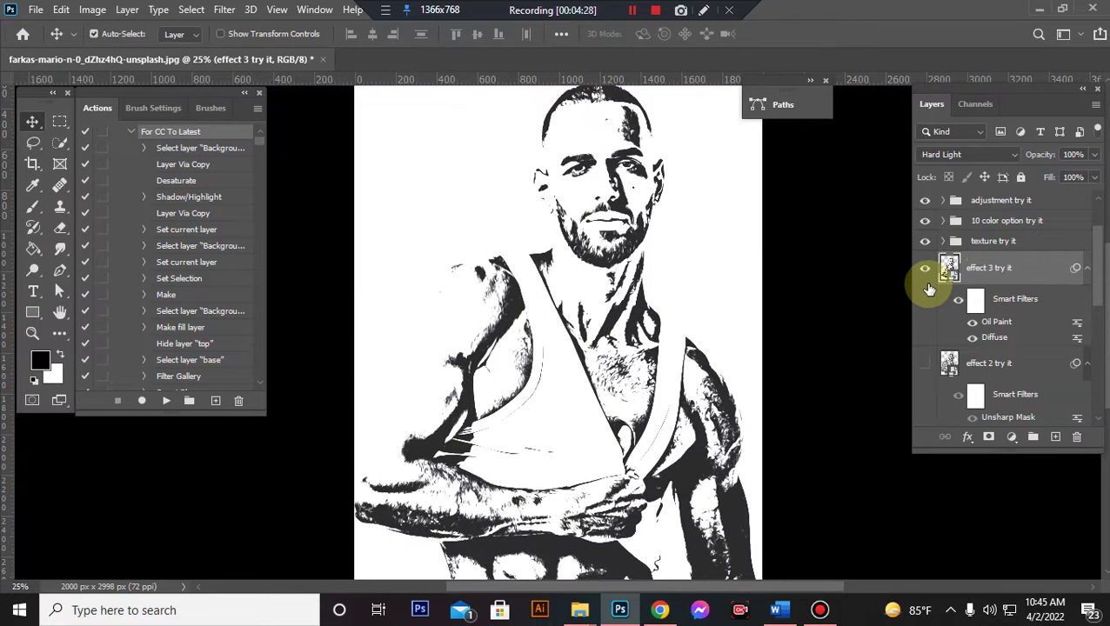
Hide the "effect 3 try it" layer and show the "effect 1 try it" layer, viewing the whole image
{"action": "left_click", "coordinate": [927, 272]}
{"action": "scroll", "coordinate": [983, 324], "scroll_direction": "down", "scroll_amount": 3}
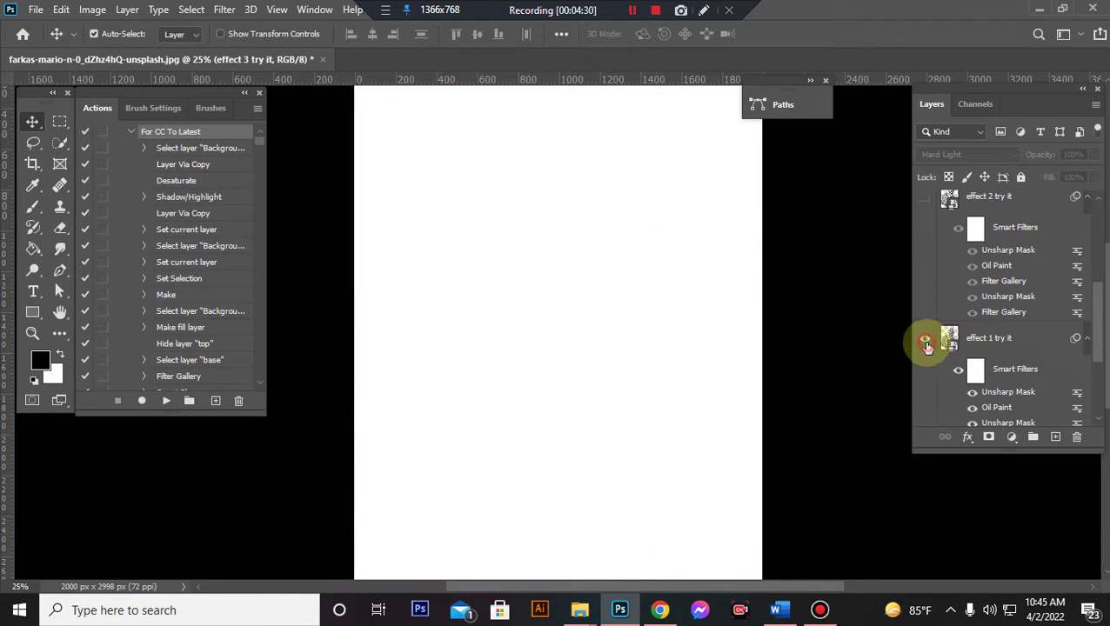
{"action": "left_click", "coordinate": [928, 342]}
{"action": "scroll", "coordinate": [1008, 356], "scroll_direction": "down", "scroll_amount": 2}
{"action": "scroll", "coordinate": [1018, 358], "scroll_direction": "down", "scroll_amount": 2}
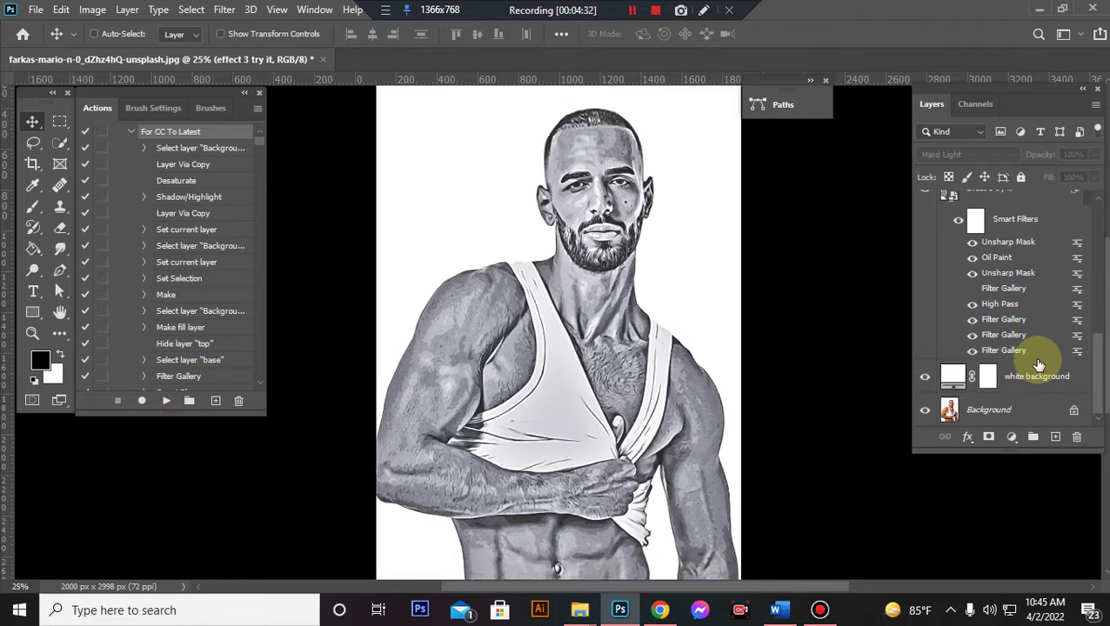
{"action": "key", "text": "ctrl+minus"}
{"action": "key", "text": "ctrl+minus"}
{"action": "key", "text": "ctrl+plus"}
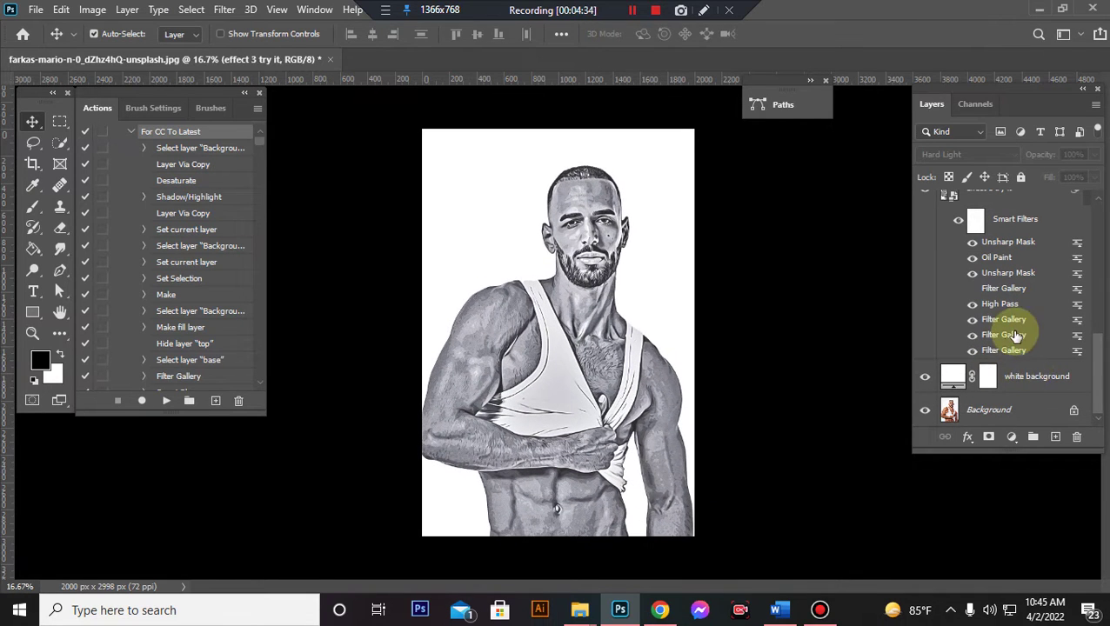
Preview a teal fill, 06717b, on the "white background" layer and discard the color change
{"action": "double_click", "coordinate": [956, 376]}
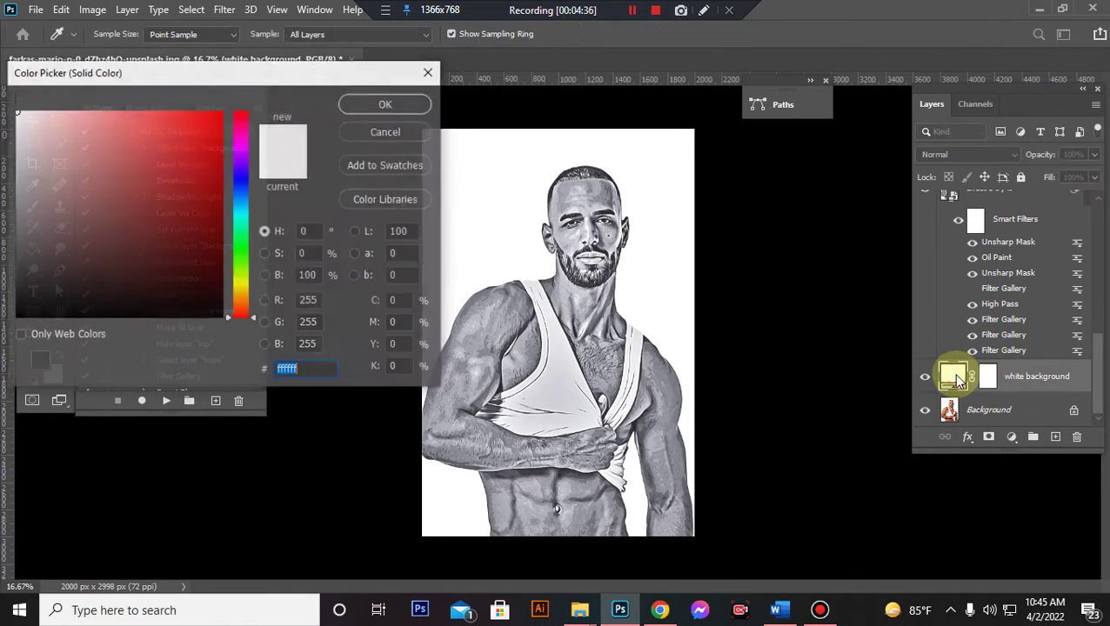
{"action": "mouse_move", "coordinate": [214, 124]}
{"action": "left_mouse_down"}
{"action": "mouse_move", "coordinate": [213, 219]}
{"action": "mouse_move", "coordinate": [247, 237]}
{"action": "mouse_move", "coordinate": [242, 309]}
{"action": "mouse_move", "coordinate": [241, 210]}
{"action": "left_mouse_up"}
{"action": "left_click", "coordinate": [240, 208]}
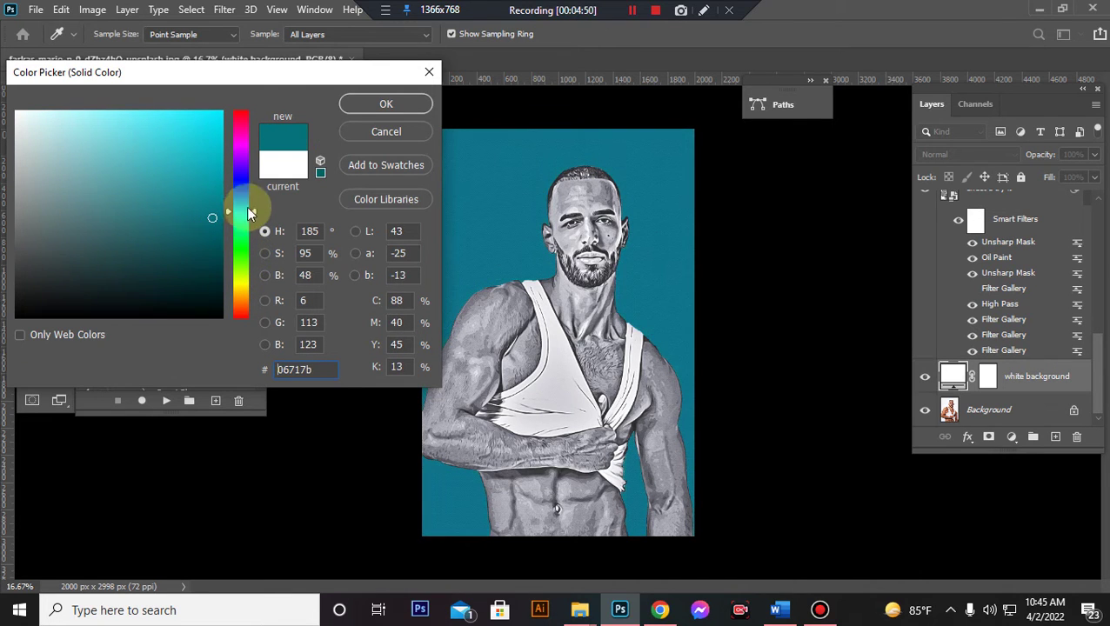
{"action": "left_click", "coordinate": [379, 129]}
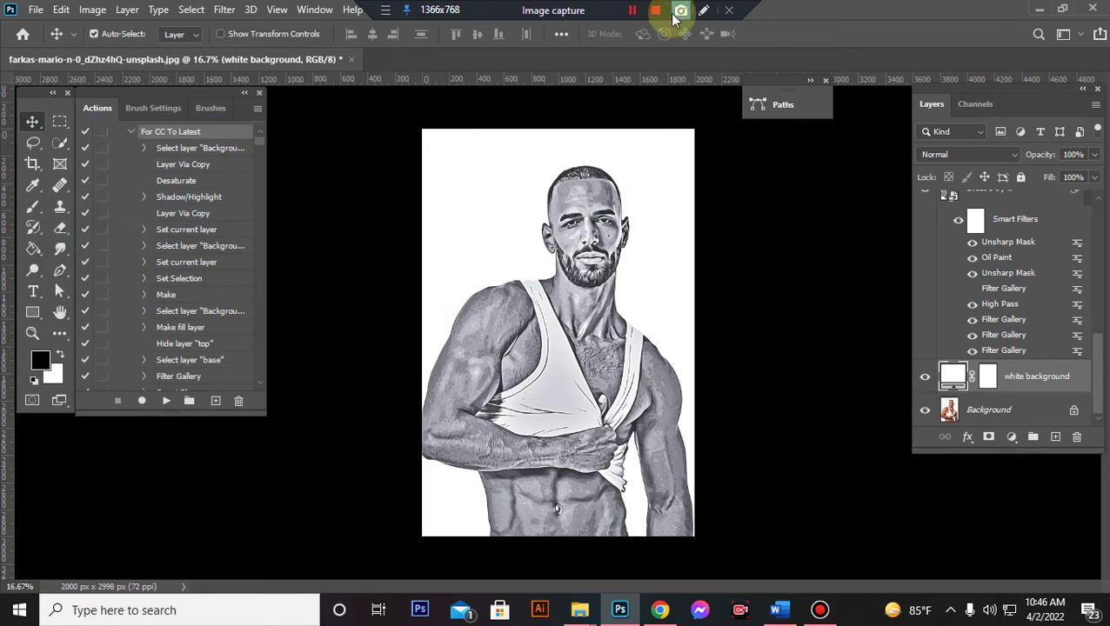